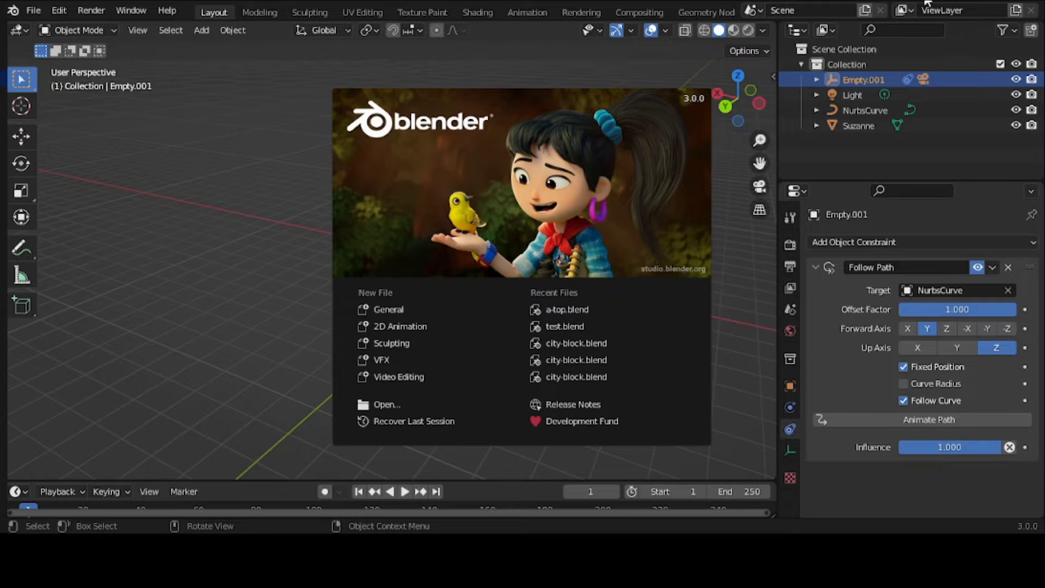
left_click(719, 135)
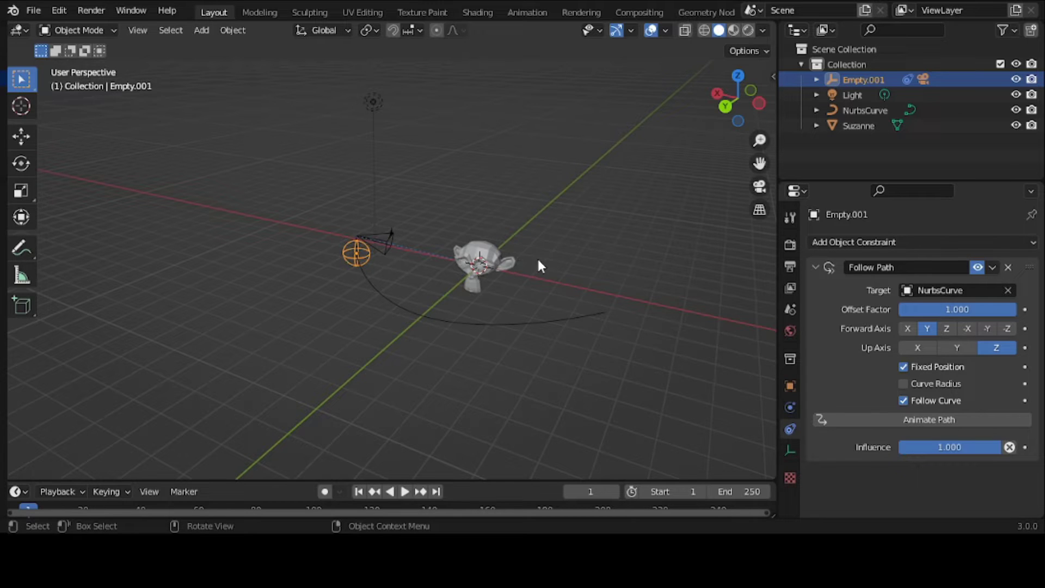
scroll(487, 289, "up", 4)
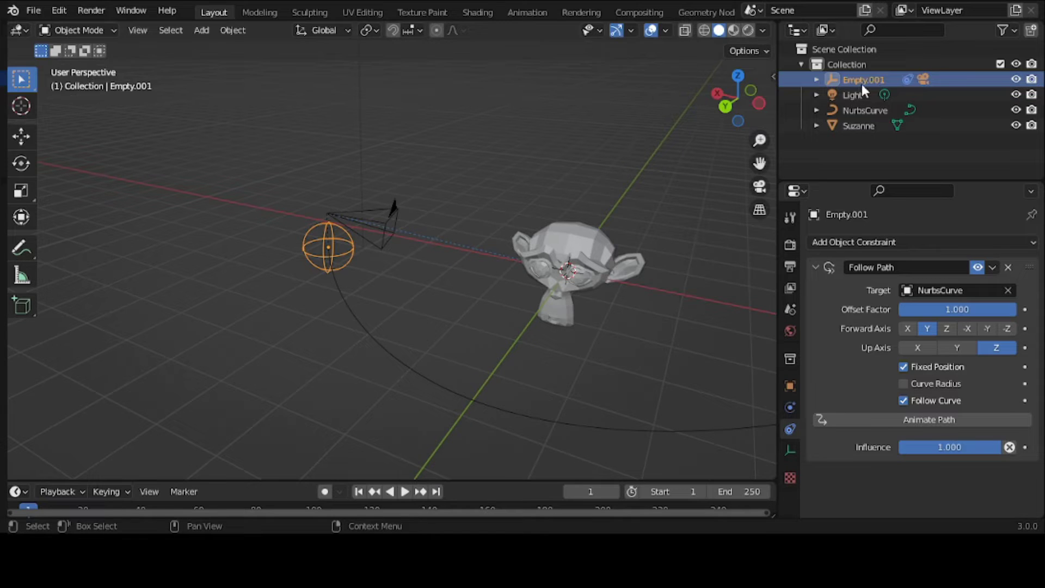
left_click(580, 158)
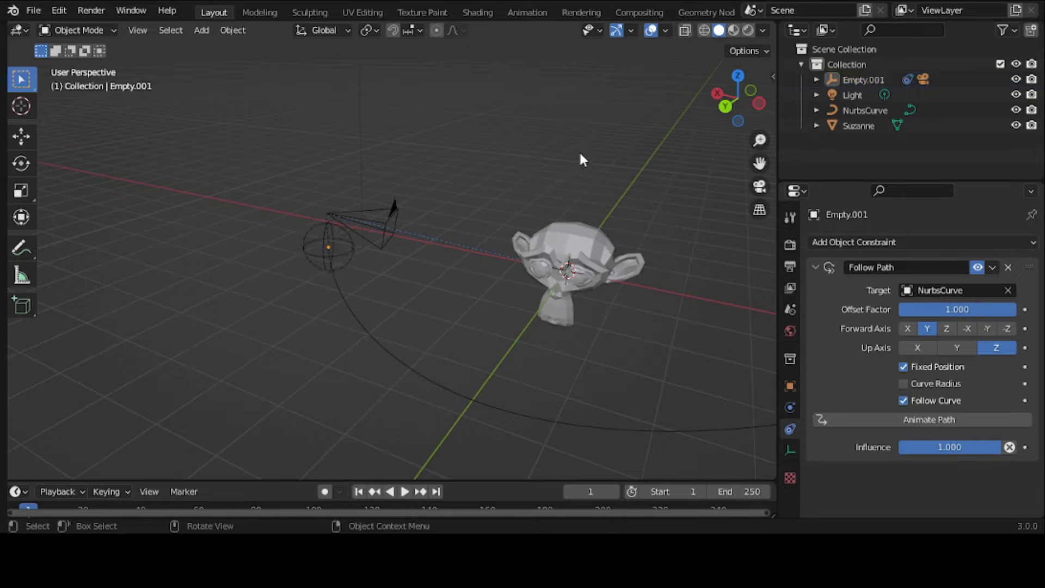
left_click(869, 80)
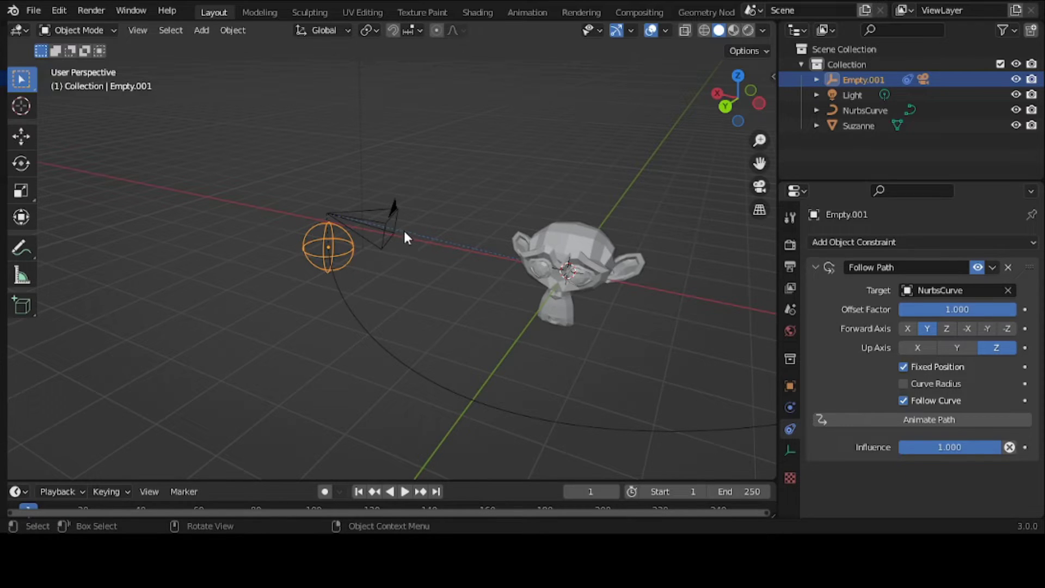
scroll(403, 229, "down", 1)
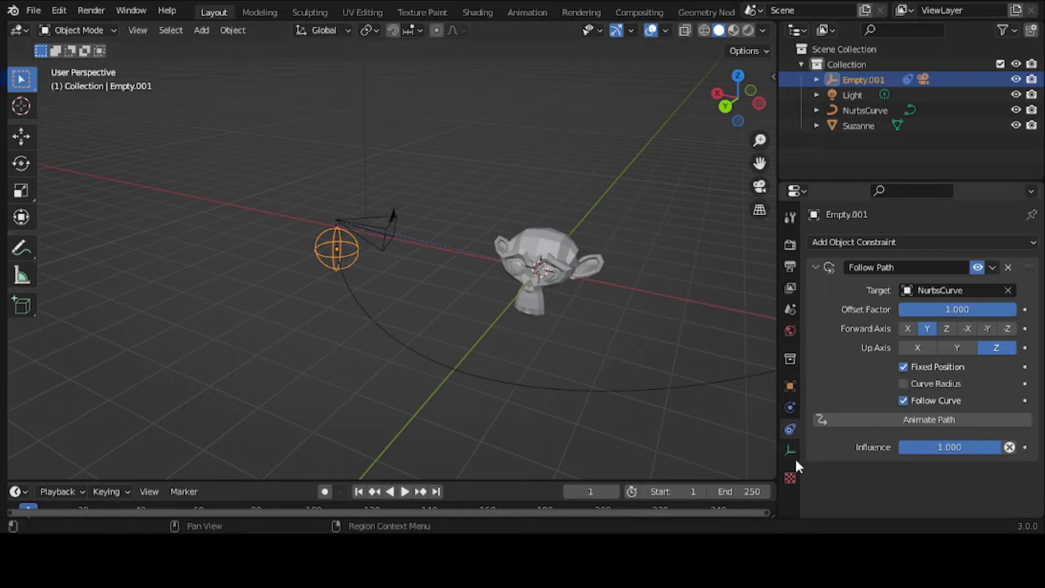
Step: Review the empty's Follow Path constraint, then select the NurbsCurve path in the viewport
left_click(868, 238)
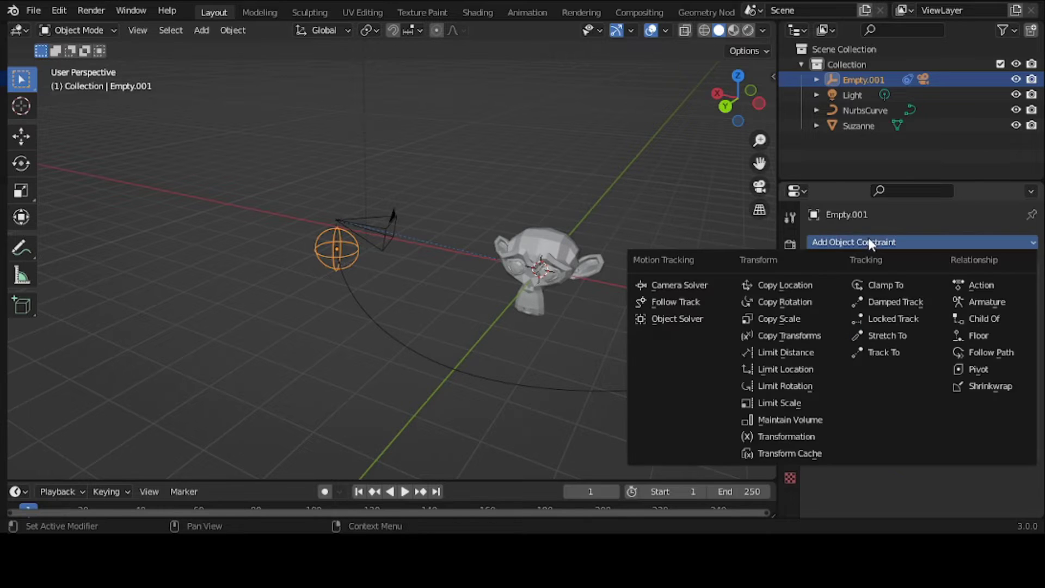
left_click(972, 353)
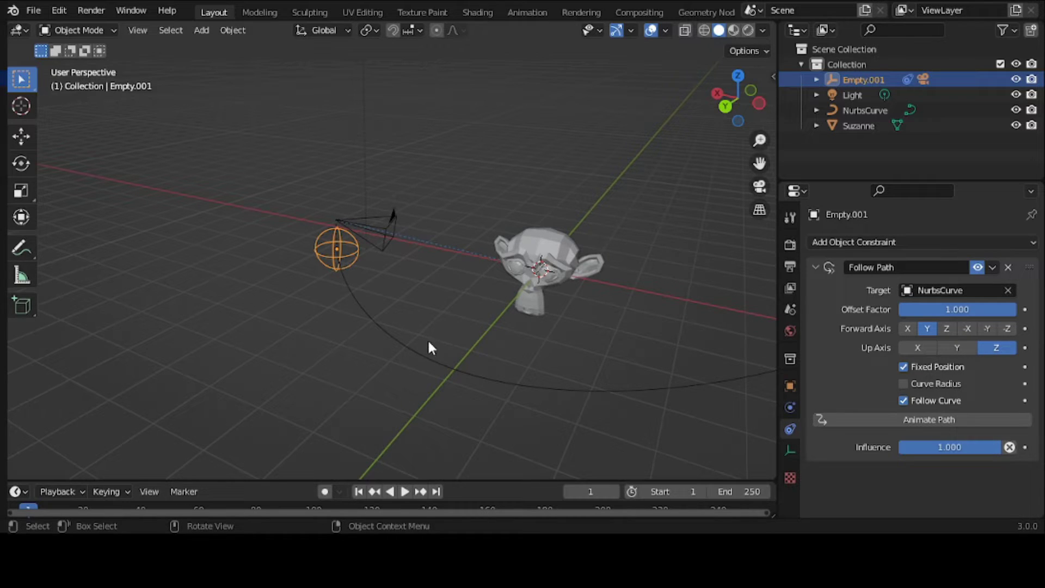
left_click(430, 357)
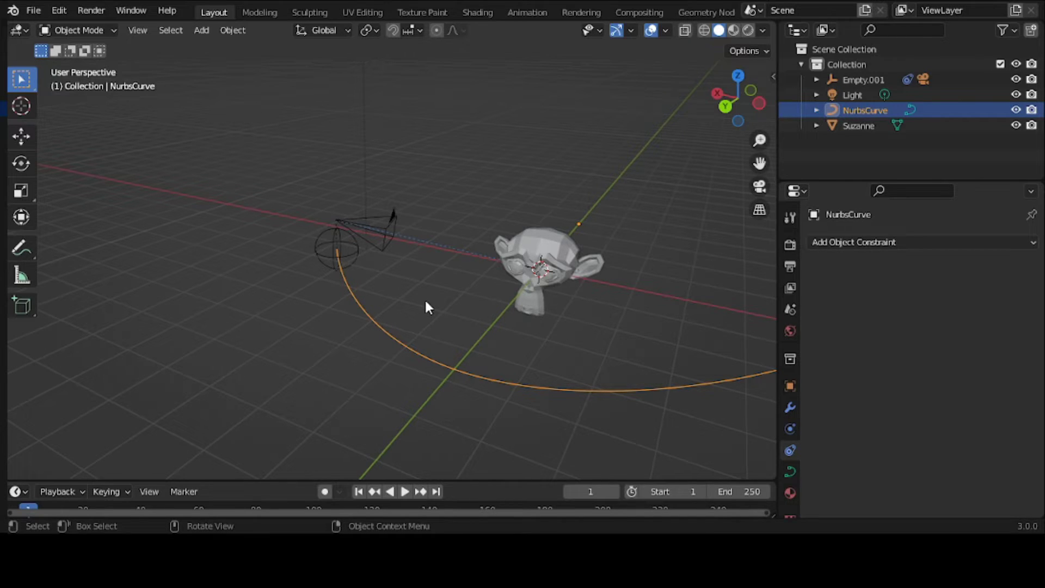
Step: Convert the NurbsCurve path object to a Curve through Object > Convert
left_click(233, 30)
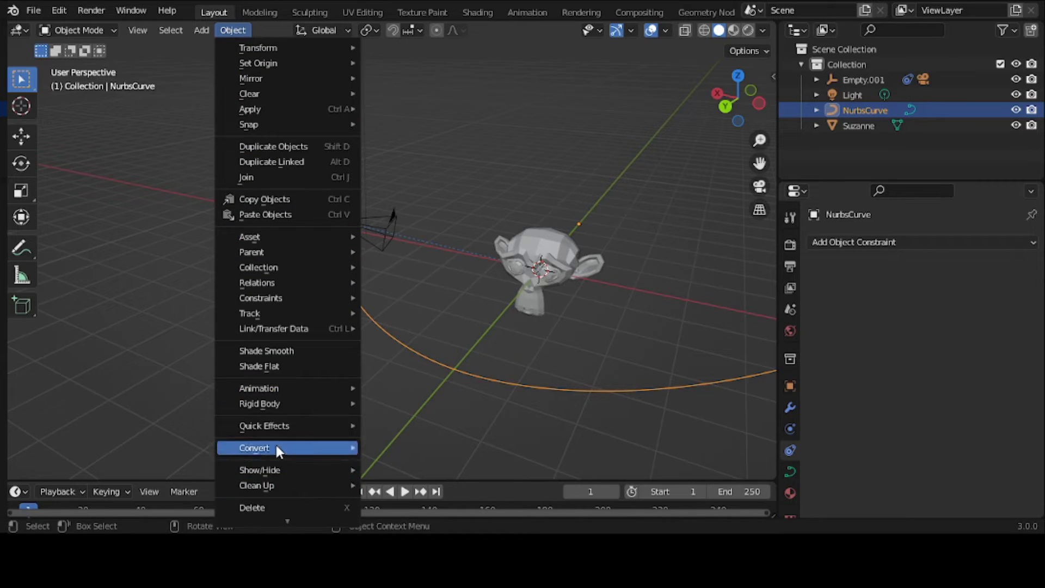
mouse_move(276, 445)
left_click(381, 443)
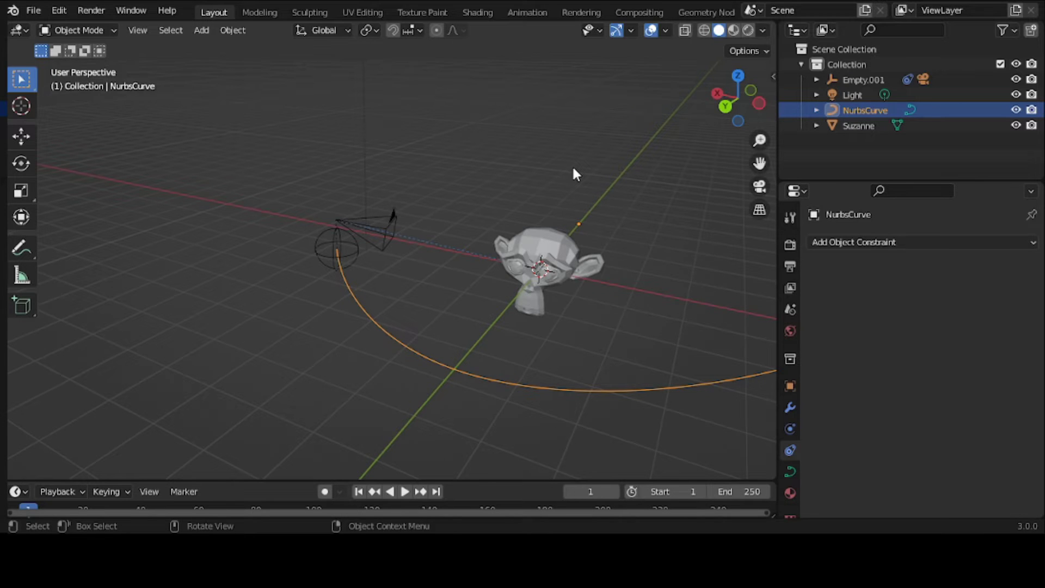
scroll(573, 165, "down", 1)
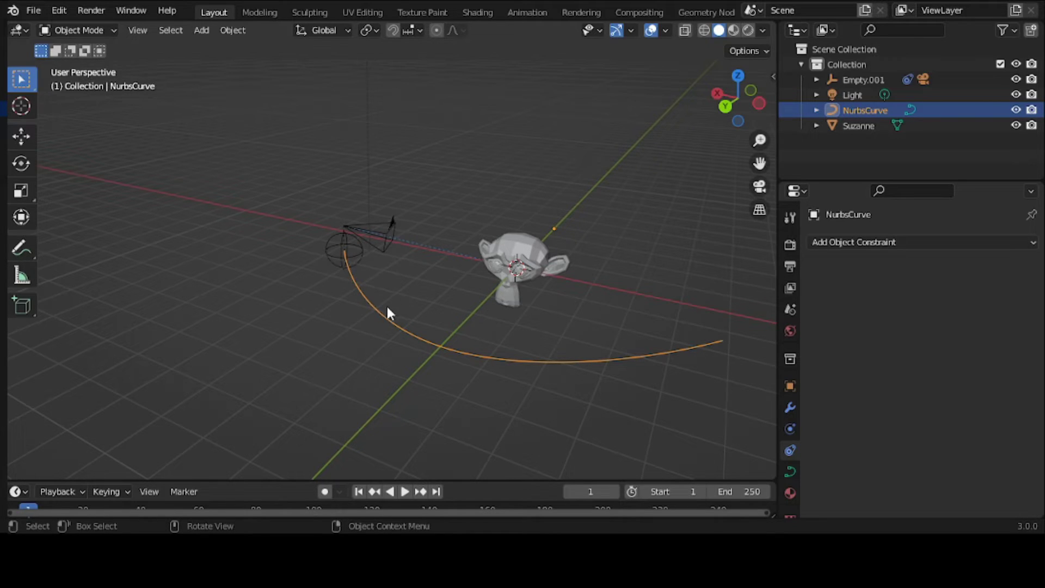
Step: Set Empty.001's Follow Path Offset Factor to 0.968, then select the camera to view its Track To
left_click(345, 249)
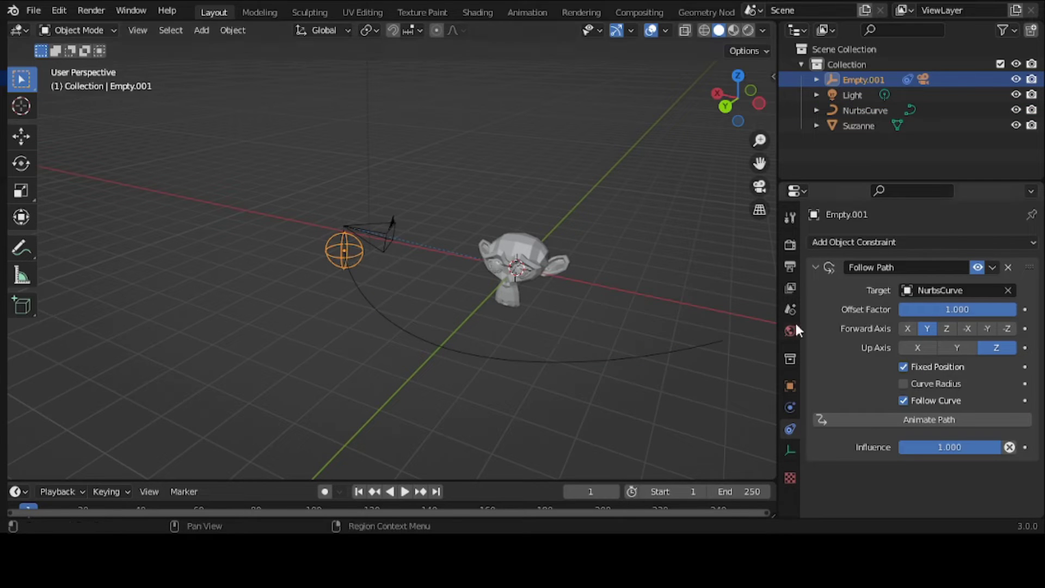
left_click(913, 242)
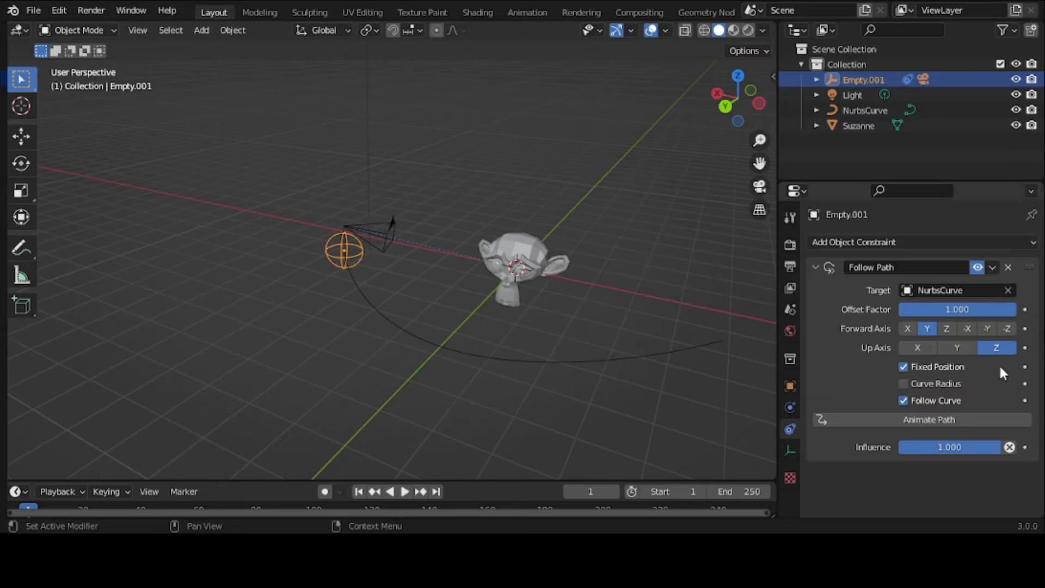
mouse_move(957, 309)
left_mouse_down()
mouse_move(925, 309)
mouse_move(954, 310)
left_mouse_up()
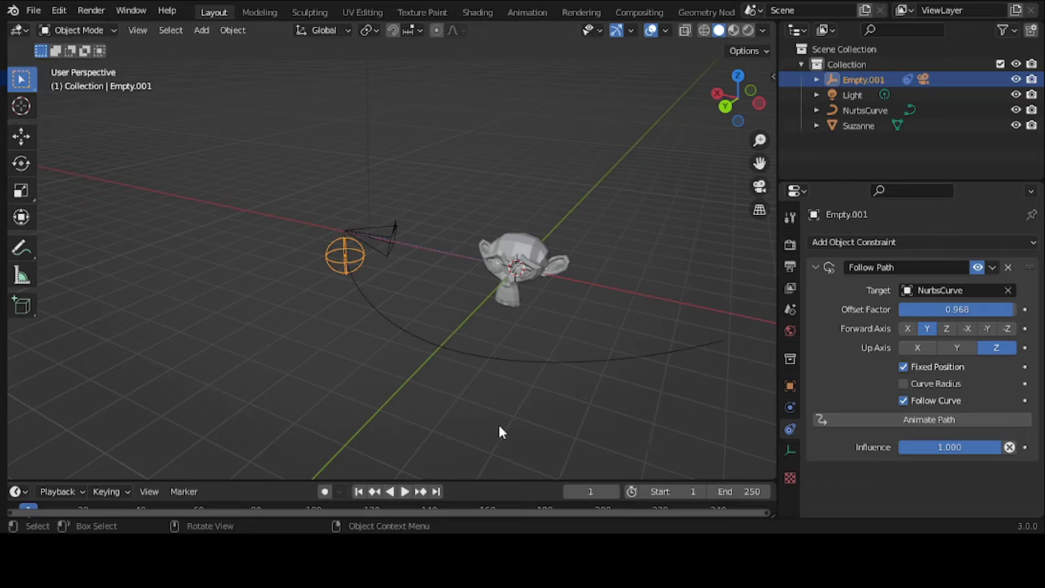
left_click(392, 235)
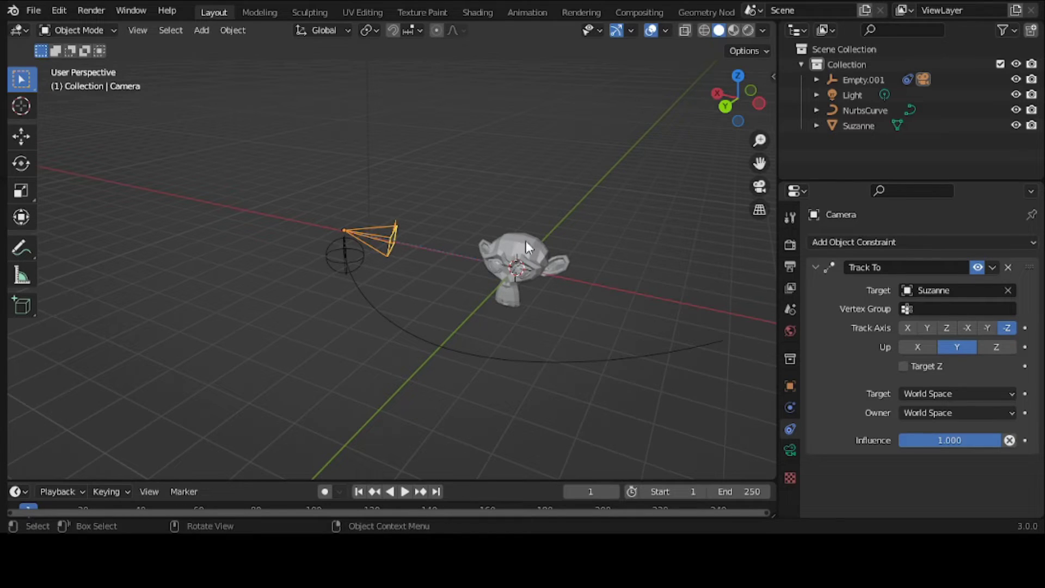
Step: Check the camera's Track To constraint on Suzanne, then reselect Empty.001
left_click(849, 243)
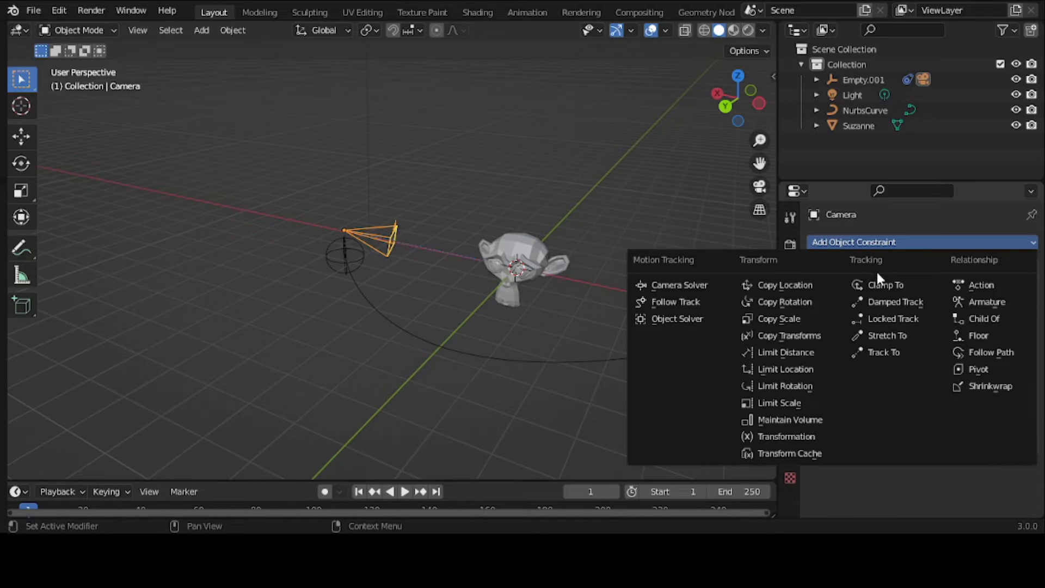
left_click(895, 354)
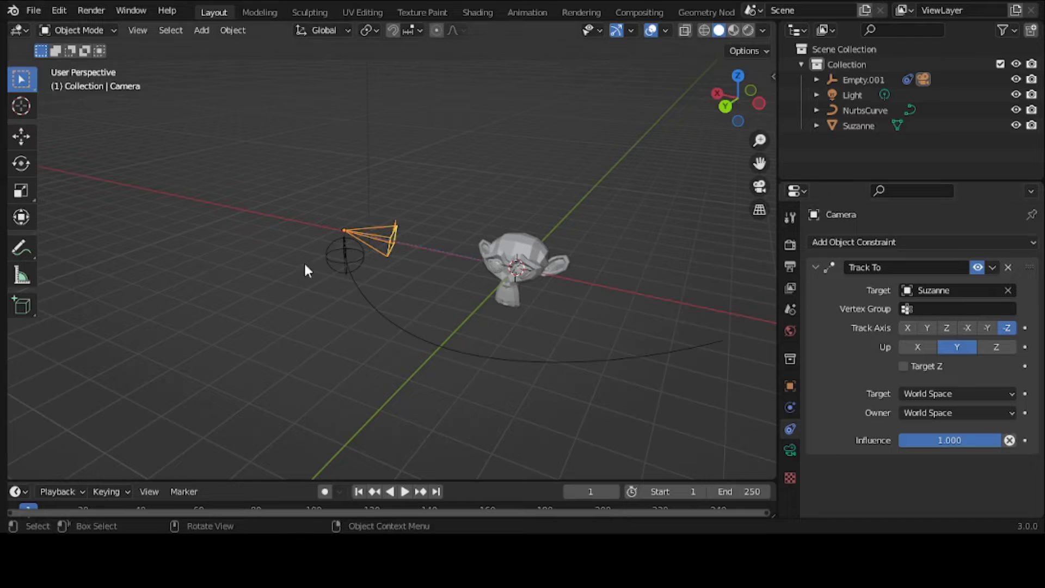
left_click(335, 261)
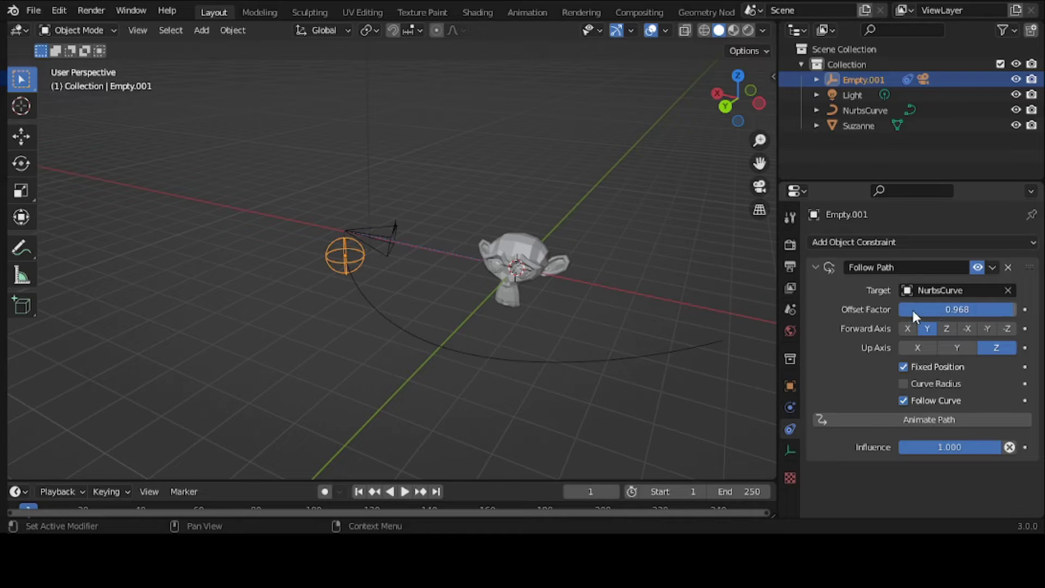
Step: Slide Empty.001 along the curve to Offset Factor 0.301, previewing the shot through the camera
left_click_drag(899, 306, 912, 307)
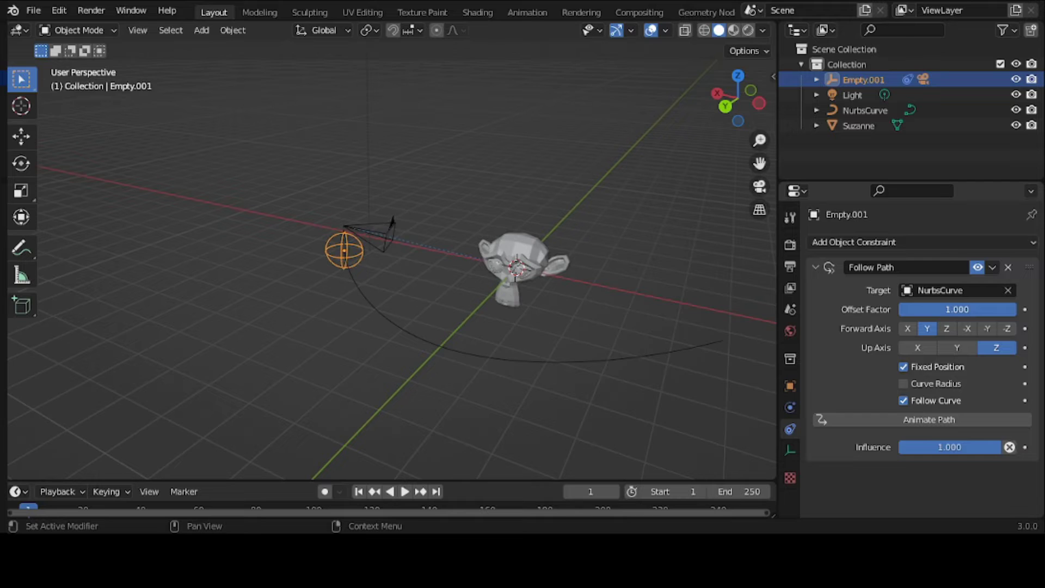
mouse_move(912, 307)
left_mouse_down()
mouse_move(849, 307)
mouse_move(911, 306)
left_mouse_up()
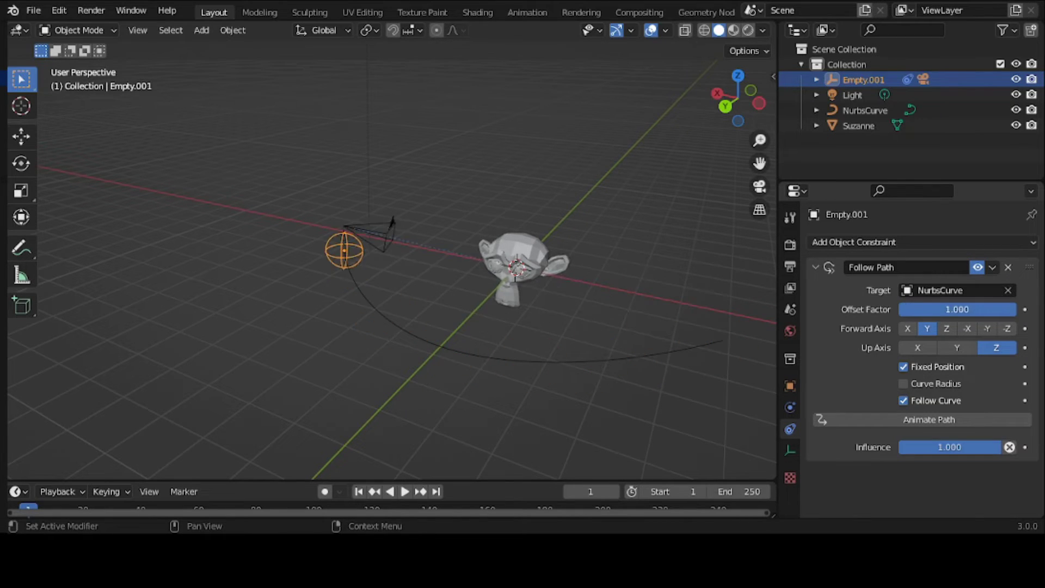
left_click(760, 186)
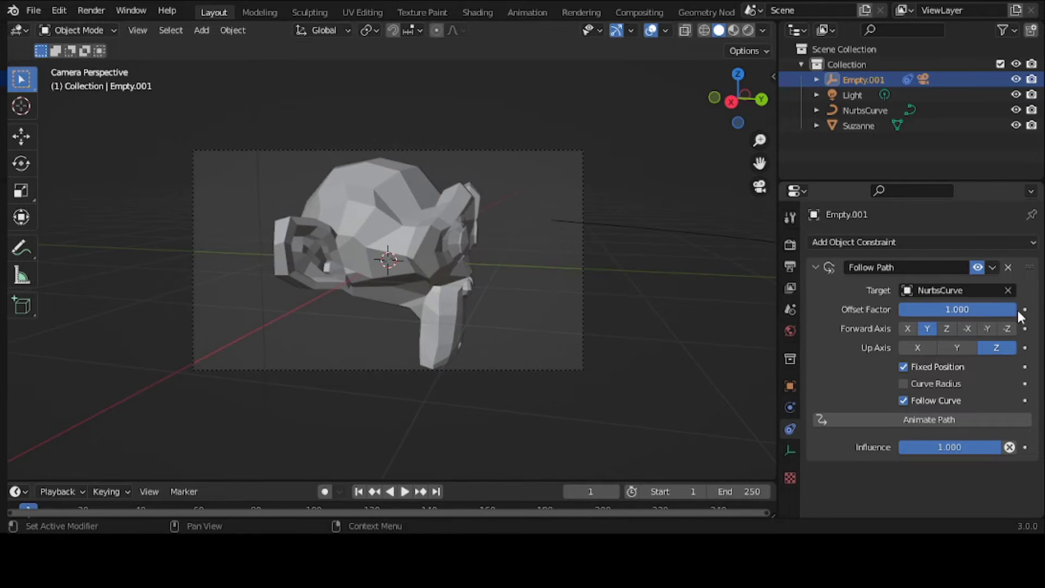
left_click_drag(1017, 309, 929, 310)
left_click(760, 187)
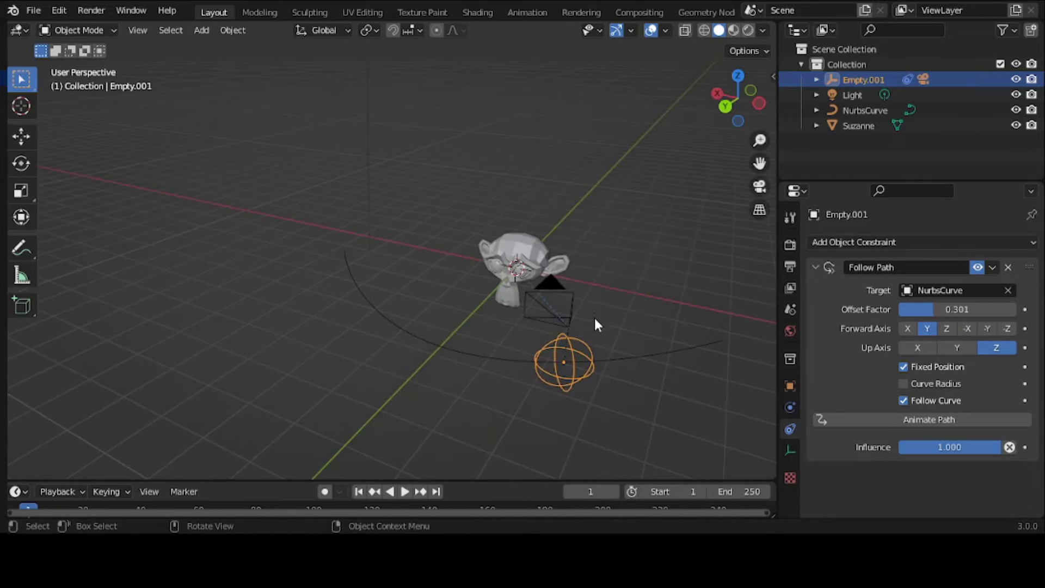
middle_click_drag(582, 353, 517, 328)
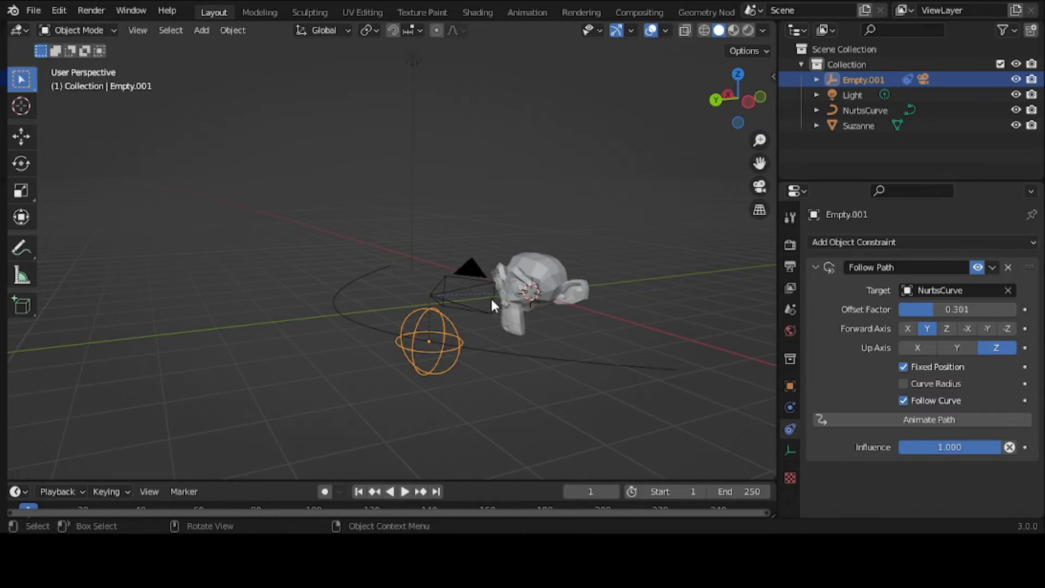
Step: Select the NurbsCurve path and reposition it with G
left_click(446, 339)
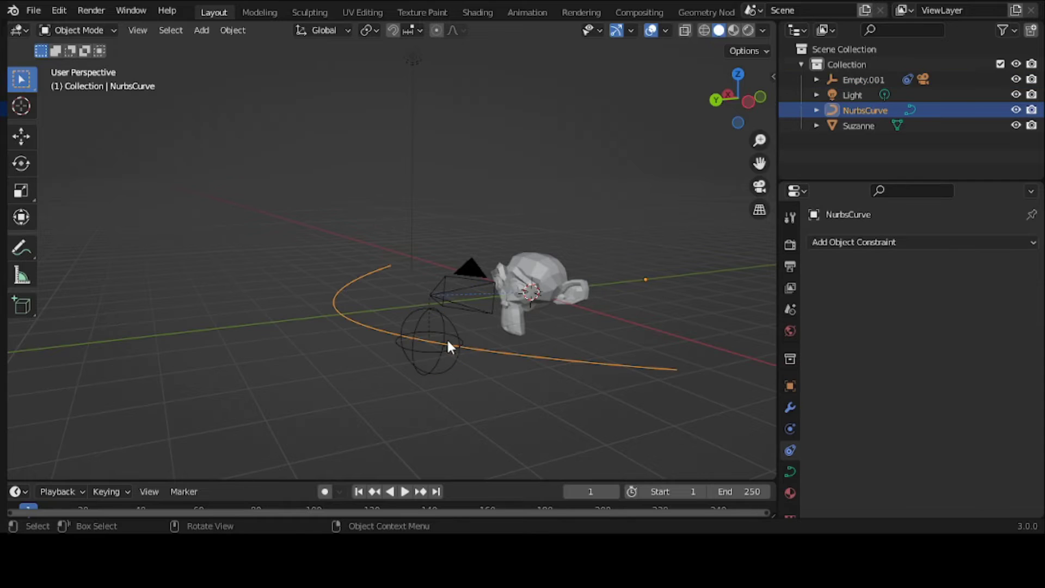
key("g")
left_click(432, 344)
Step: Move the empty, slide it along the path, then select the Suzanne-tracking camera
left_click(397, 347)
key("g")
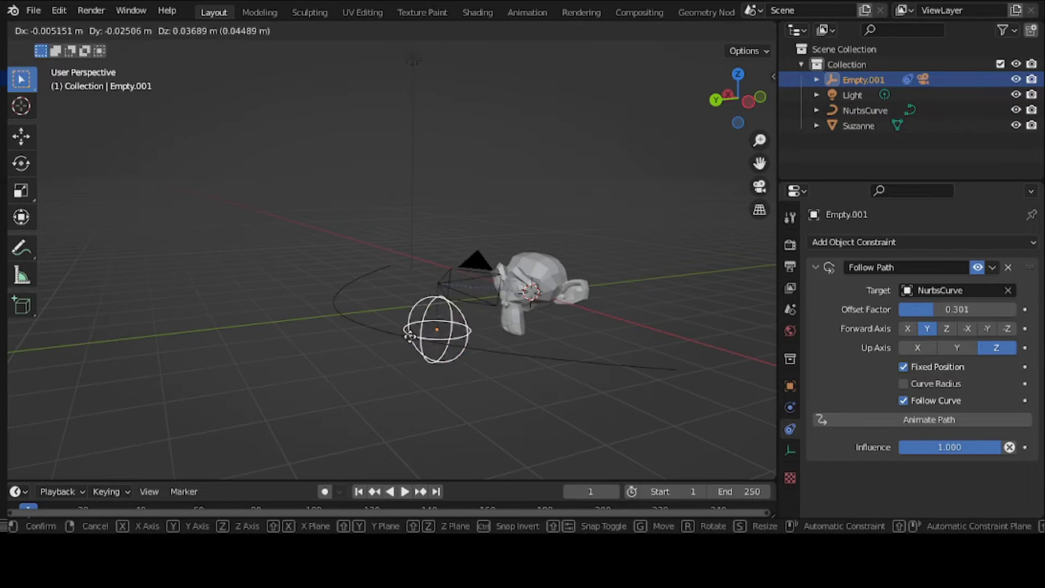
left_click(386, 296)
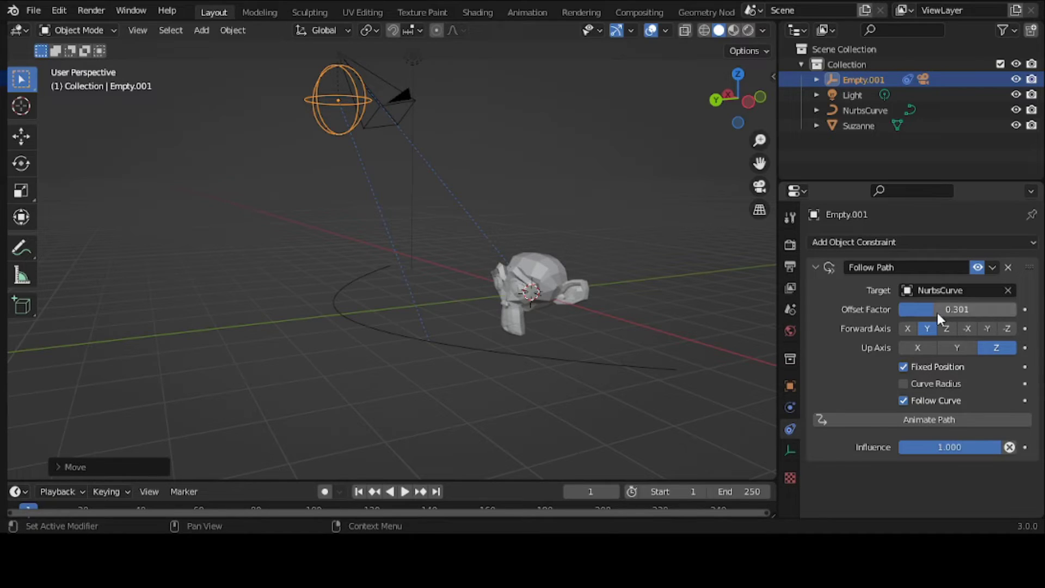
mouse_move(937, 313)
left_mouse_down()
mouse_move(996, 312)
mouse_move(900, 312)
mouse_move(995, 309)
mouse_move(899, 310)
mouse_move(934, 309)
left_mouse_up()
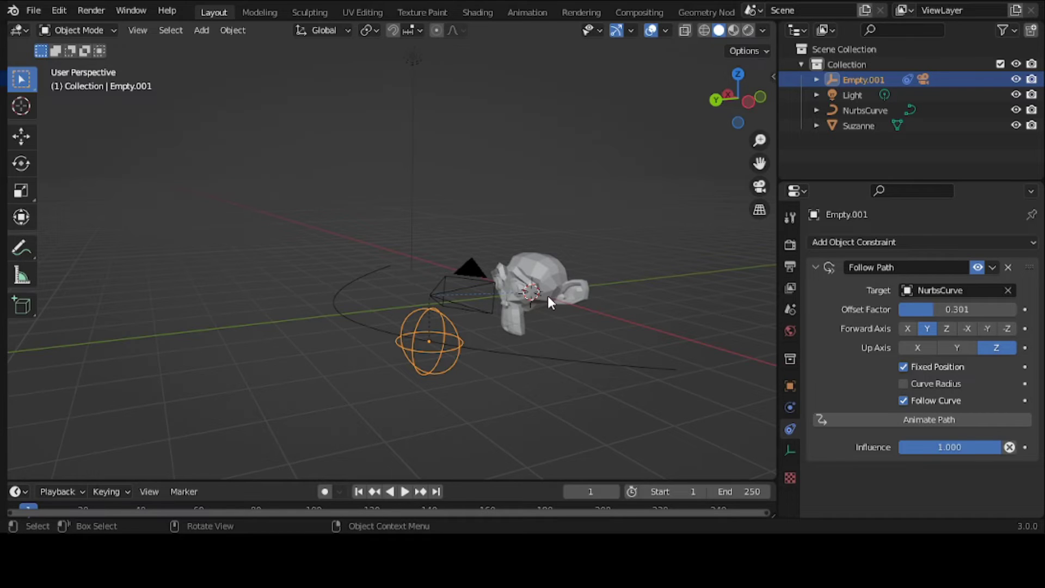
left_click(492, 289)
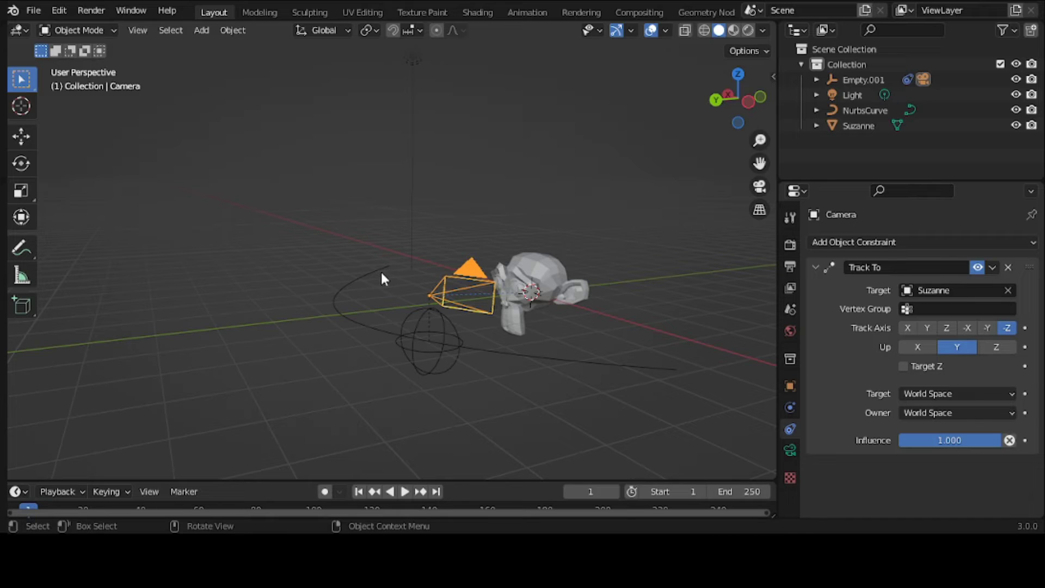
Step: Parent the camera to the empty as Object and move it up-left above the path
key("ctrl+p")
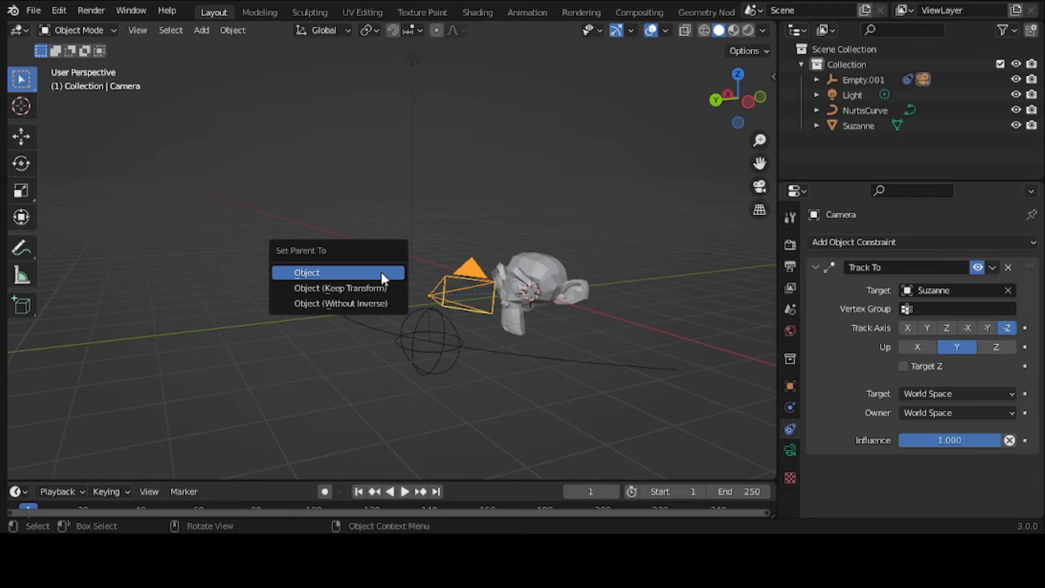
left_click(381, 272)
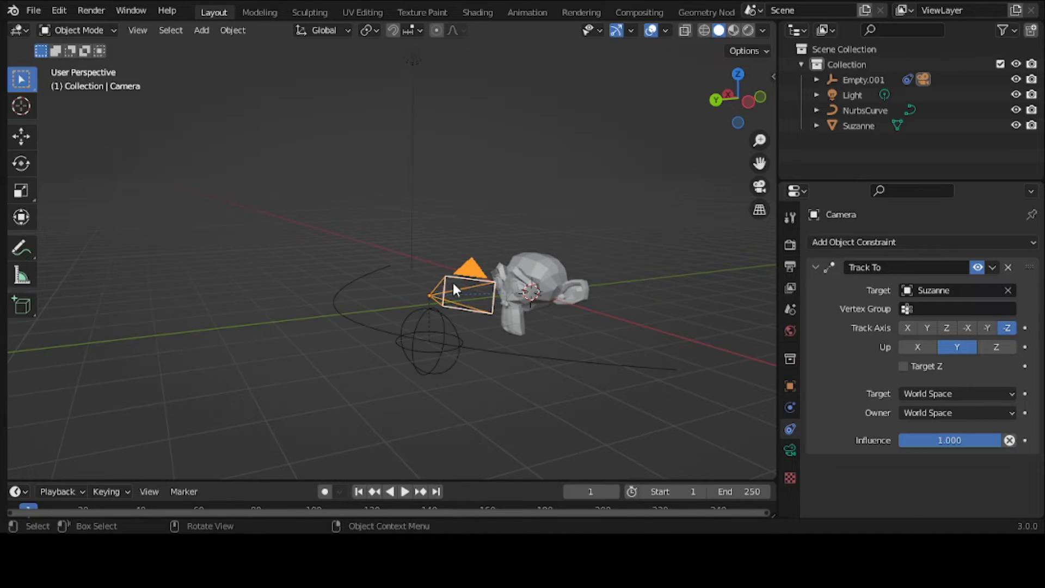
key("g")
left_click(317, 155)
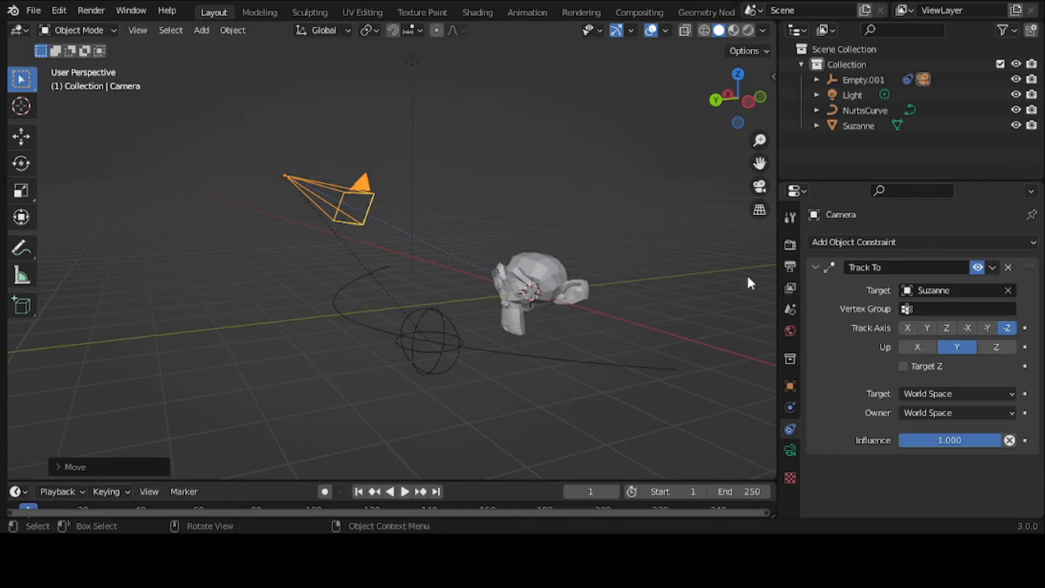
Step: Select Empty.001 and slide its Follow Path Offset Factor back and forth, ending at 0.462
left_click(417, 364)
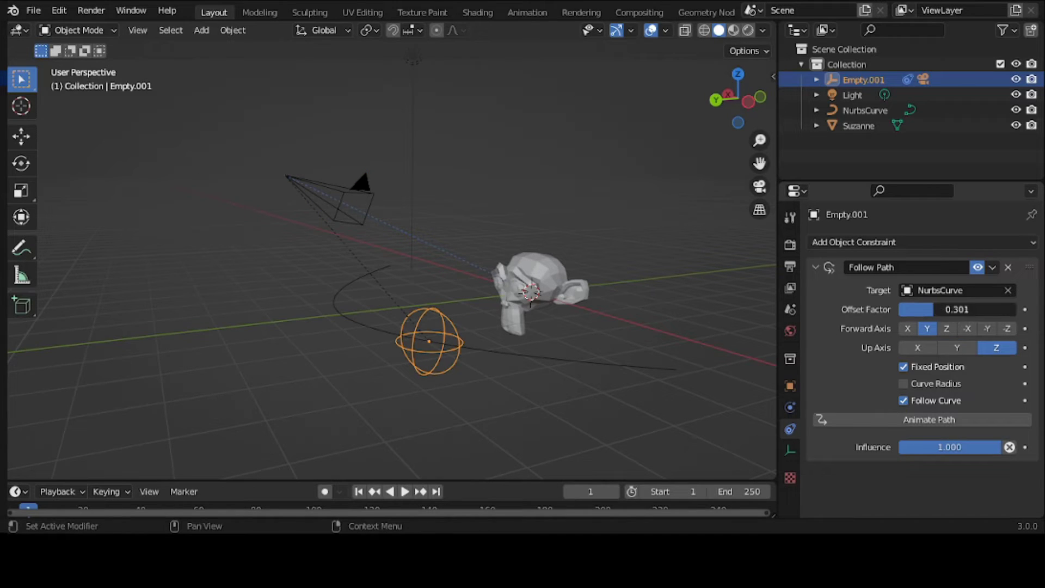
left_click_drag(934, 309, 1011, 309)
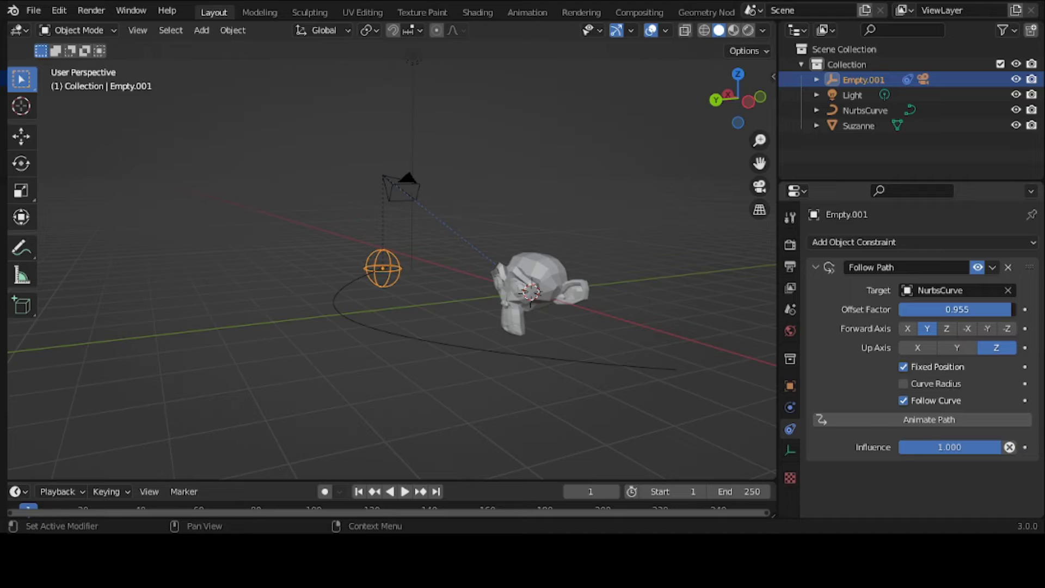
left_click_drag(1010, 309, 1013, 309)
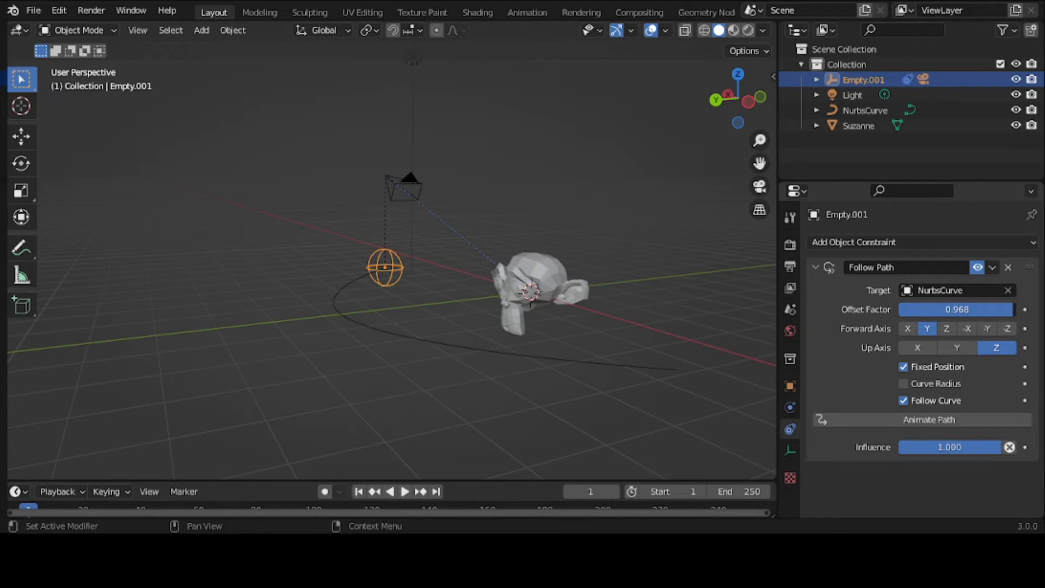
left_click_drag(1012, 309, 953, 309)
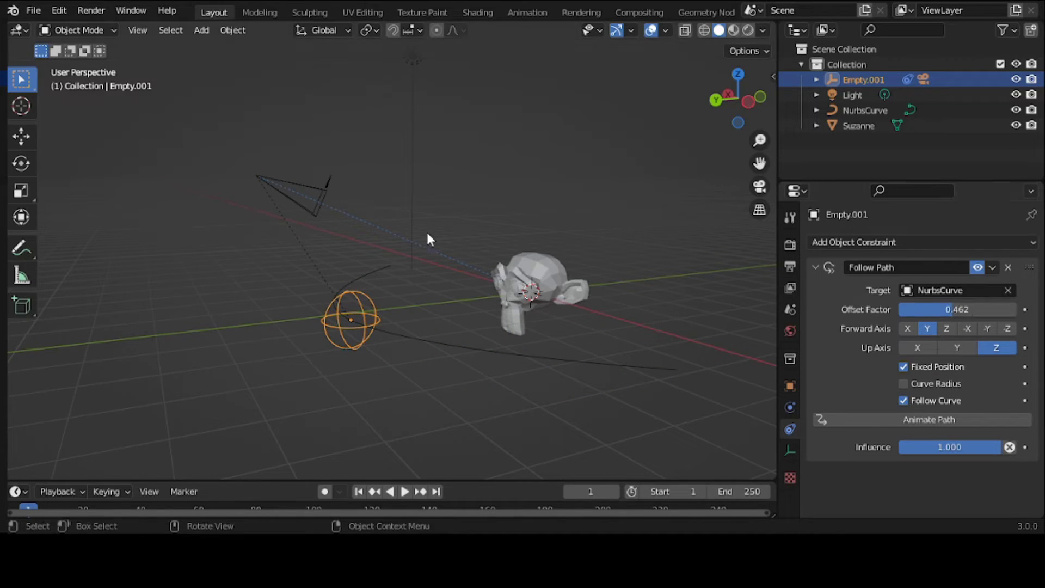
Step: Move the Suzanne-tracking camera higher up with G
left_click(315, 207)
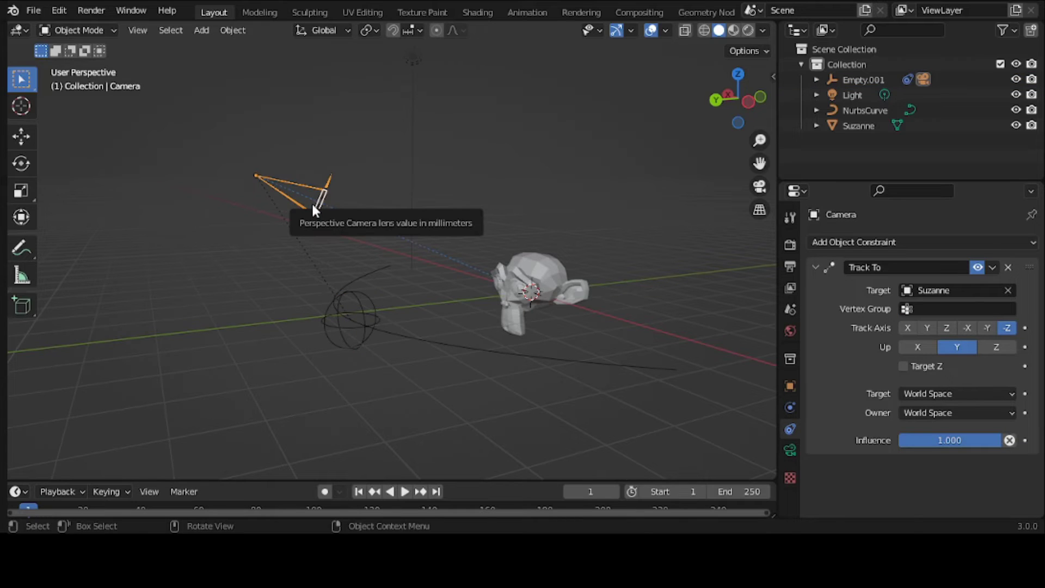
key("g")
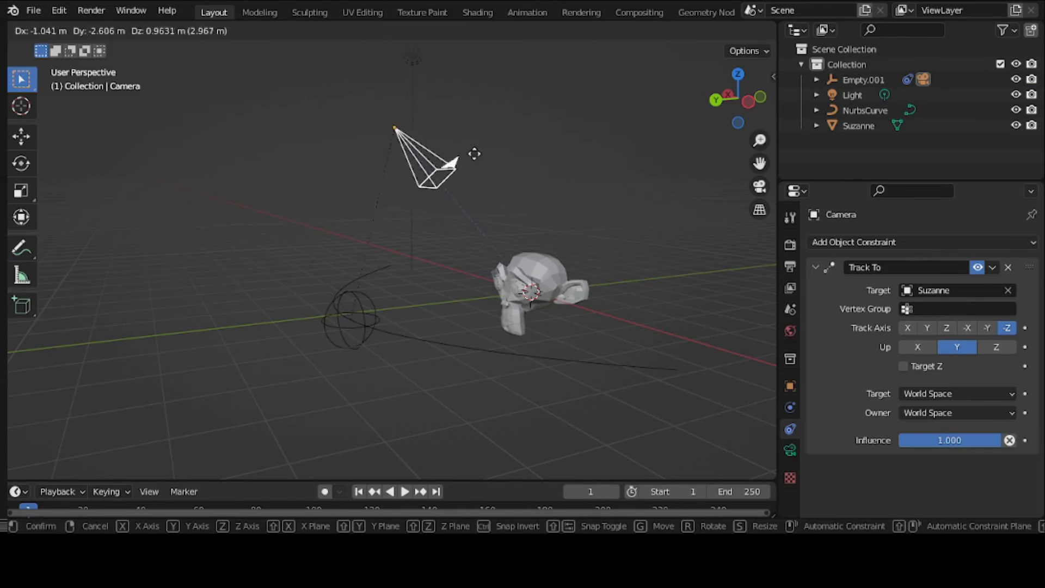
left_click(544, 139)
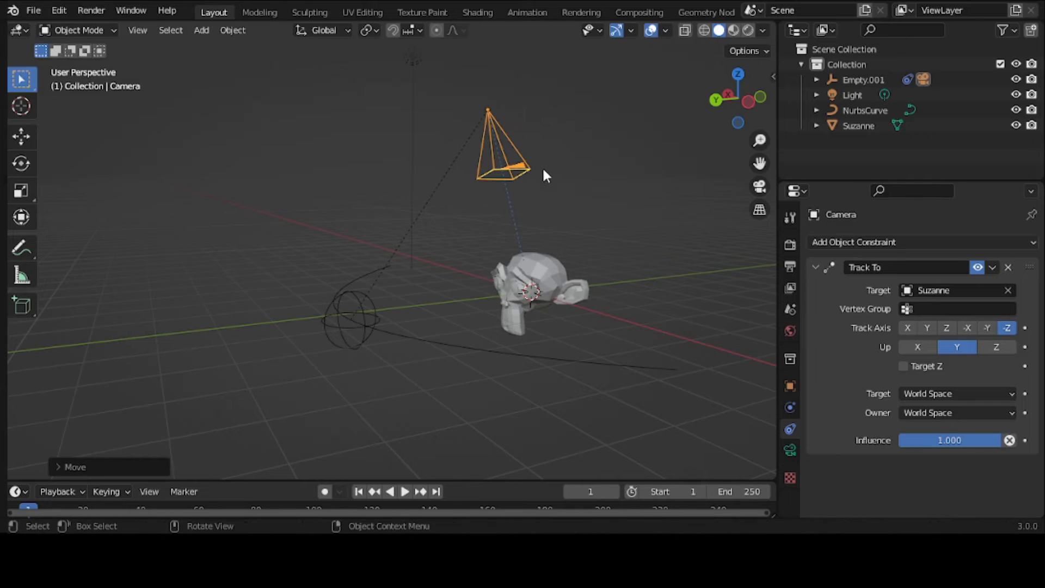
Step: Set Empty.001's Offset Factor to 1.000 while checking the shot through the camera
left_click(758, 187)
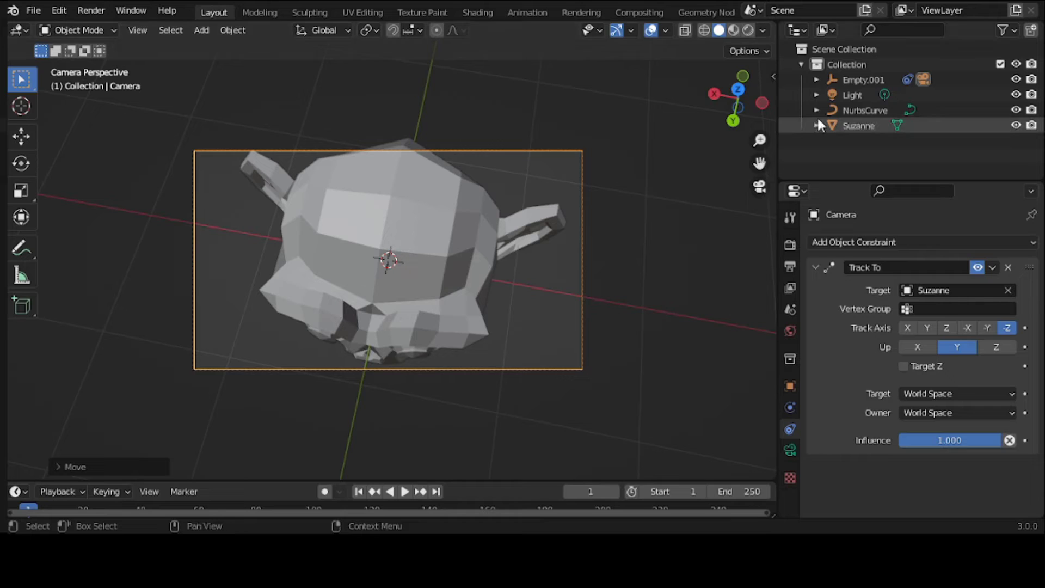
left_click(870, 77)
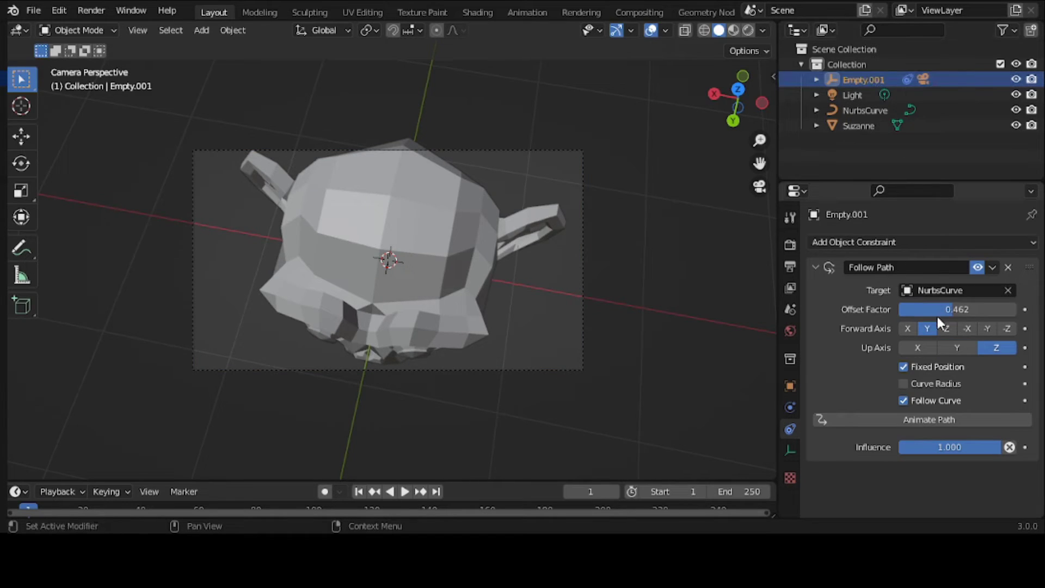
left_click_drag(939, 308, 1017, 306)
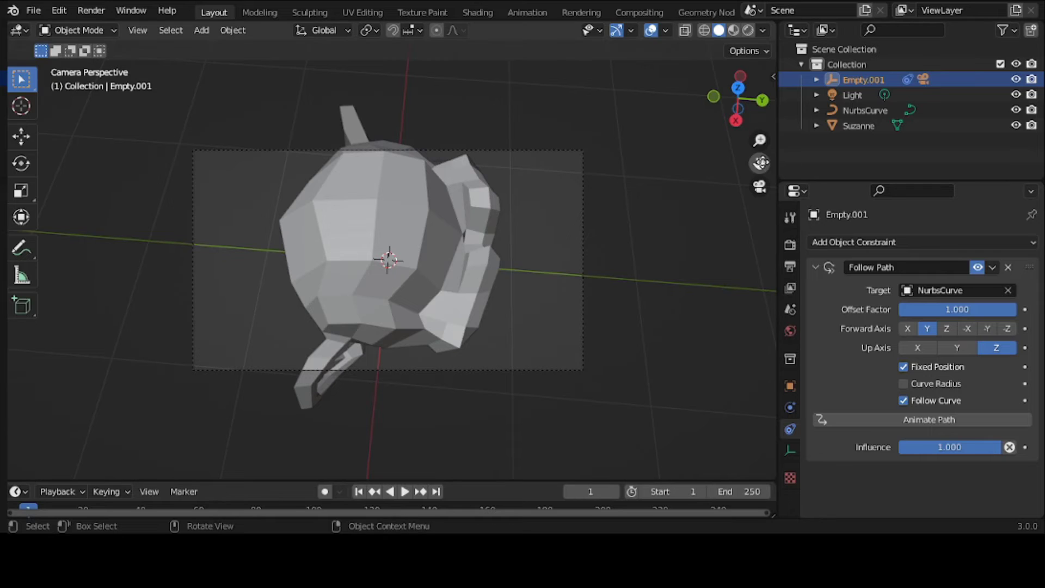
left_click(759, 186)
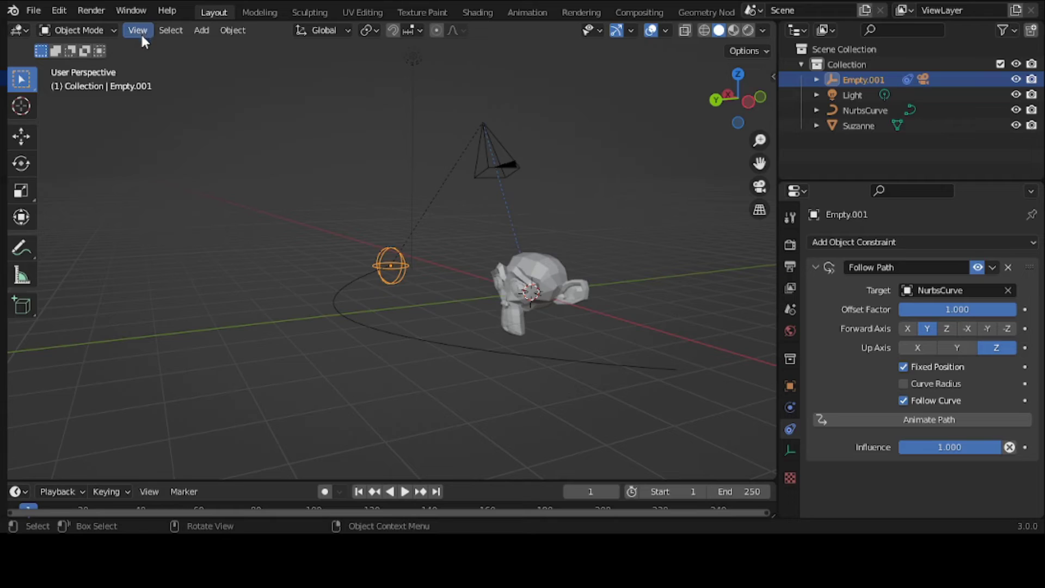
Step: Add a new camera, Camera.001, from the Add menu
left_click(203, 31)
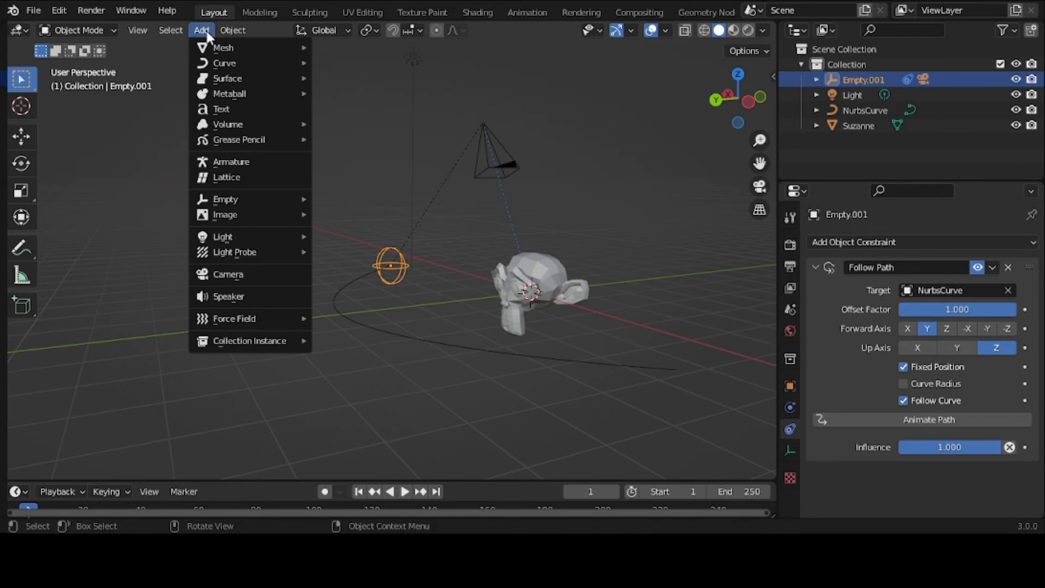
mouse_move(231, 214)
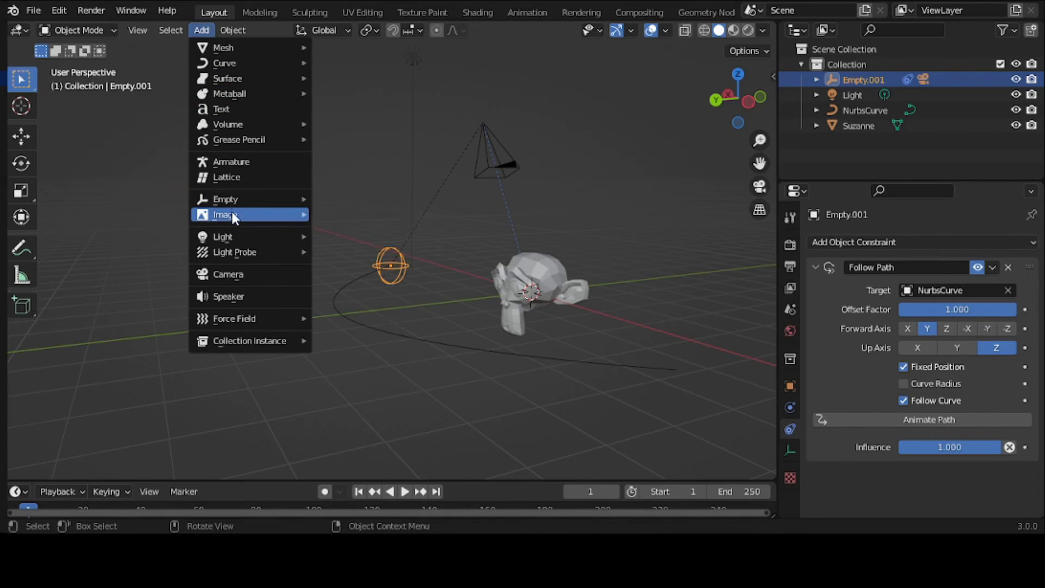
left_click(221, 272)
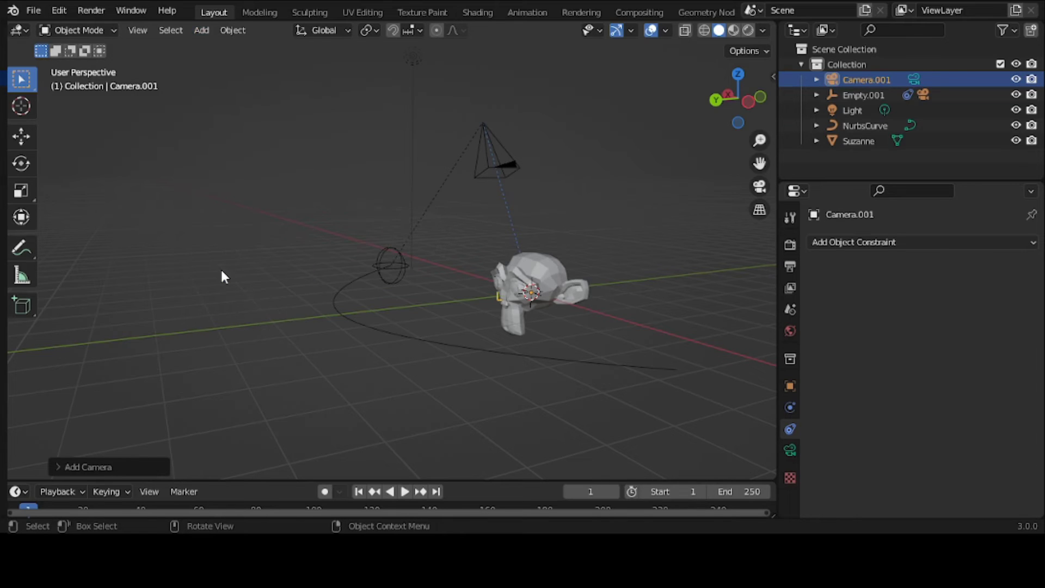
Step: Move Camera.001 to the upper left above the curve near Suzanne
middle_click_drag(370, 297, 502, 322)
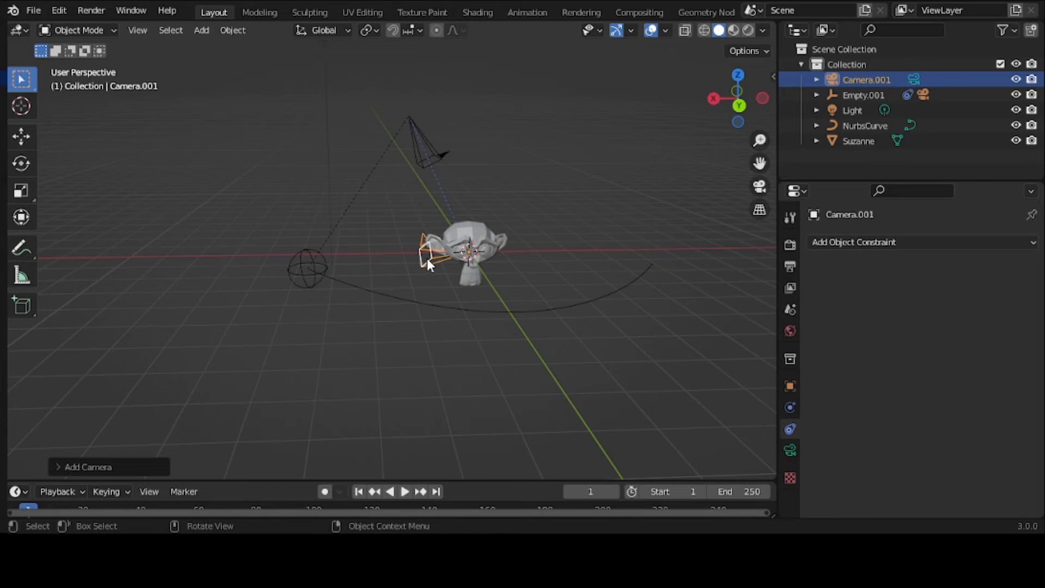
left_click_drag(423, 261, 234, 169)
middle_click_drag(281, 266, 215, 267)
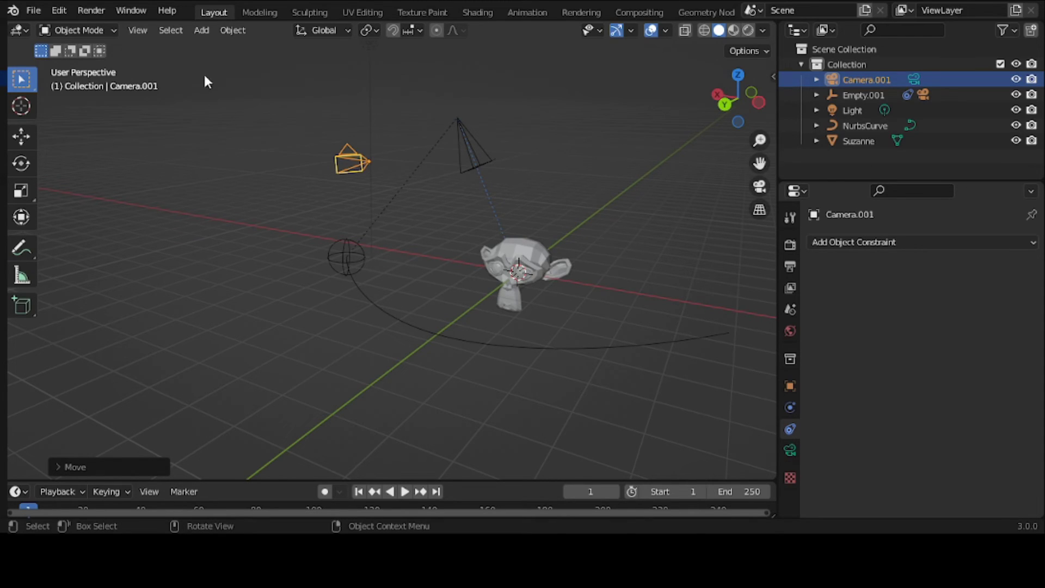
Step: Add a cube to the scene and move it over to the left
left_click(197, 31)
mouse_move(242, 46)
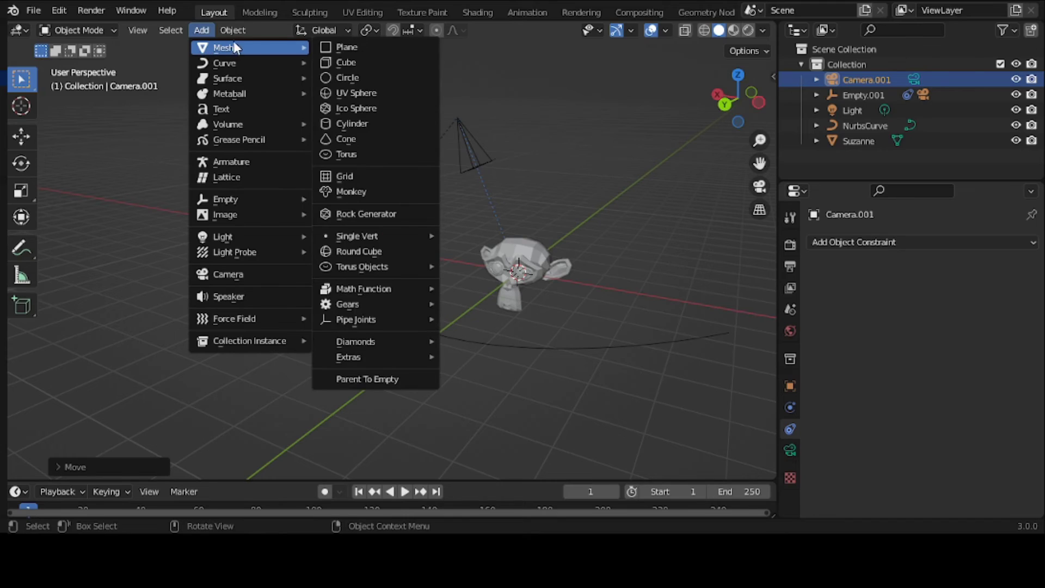
left_click(340, 59)
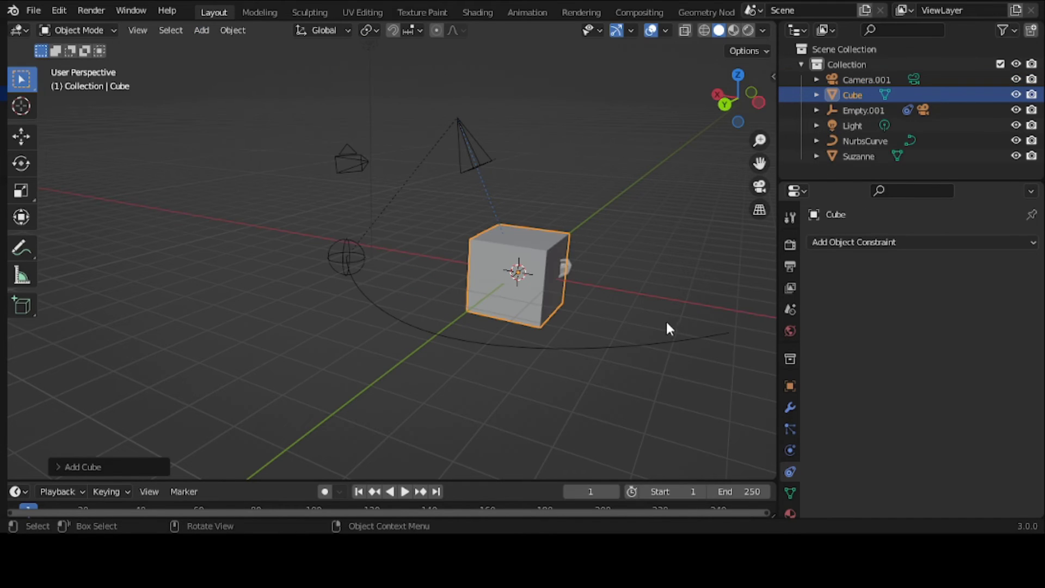
key("g")
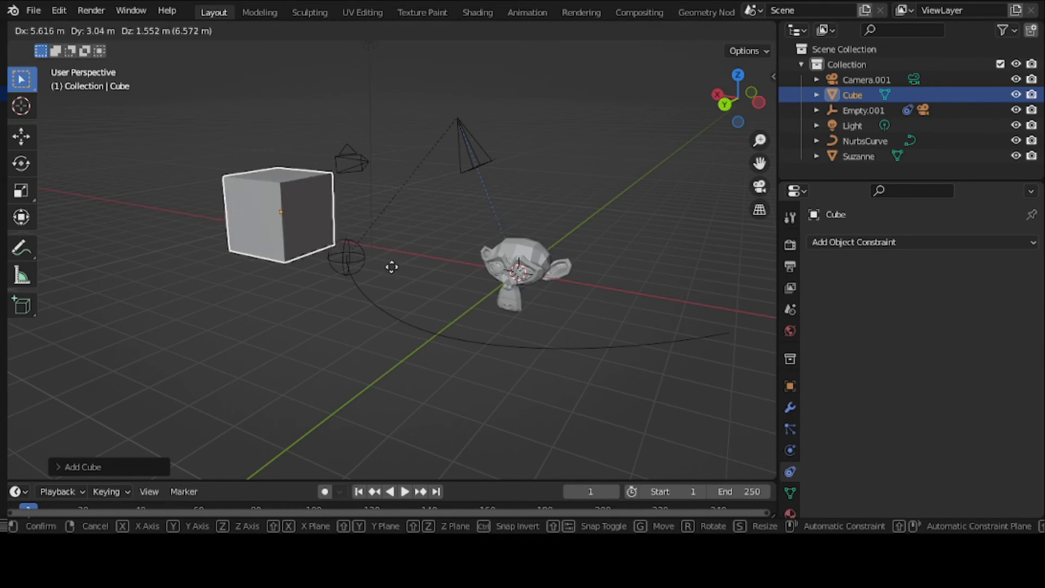
left_click(318, 239)
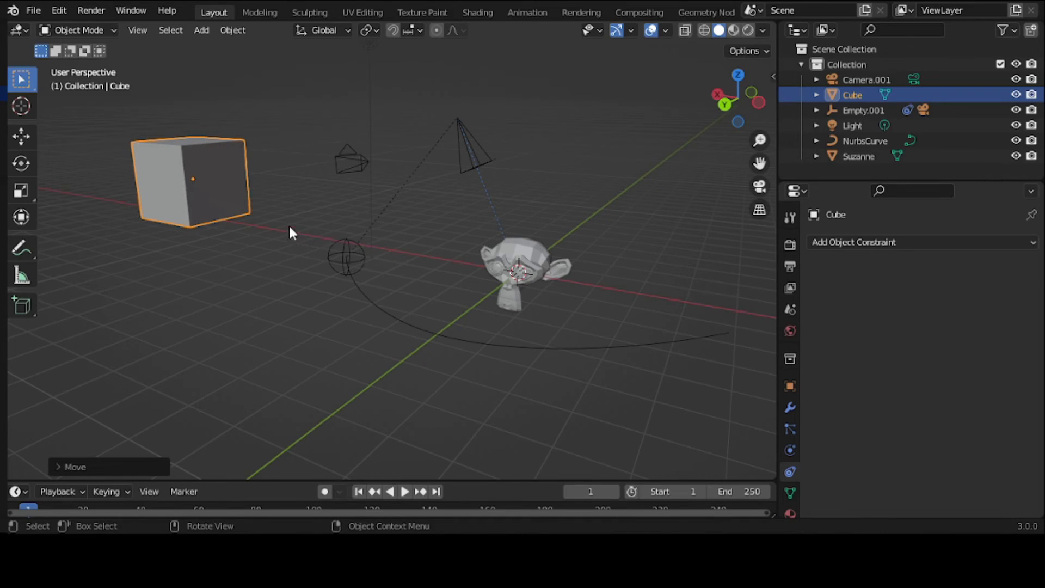
Step: Parent the cube to the path-following Empty.001 with Object parenting
key("shift")
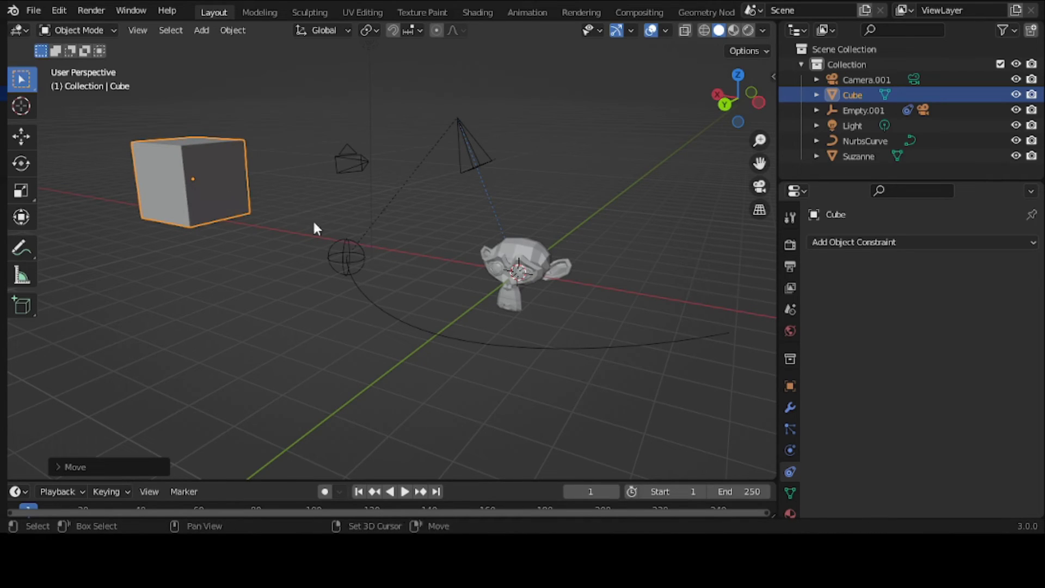
left_click(330, 252, "shift")
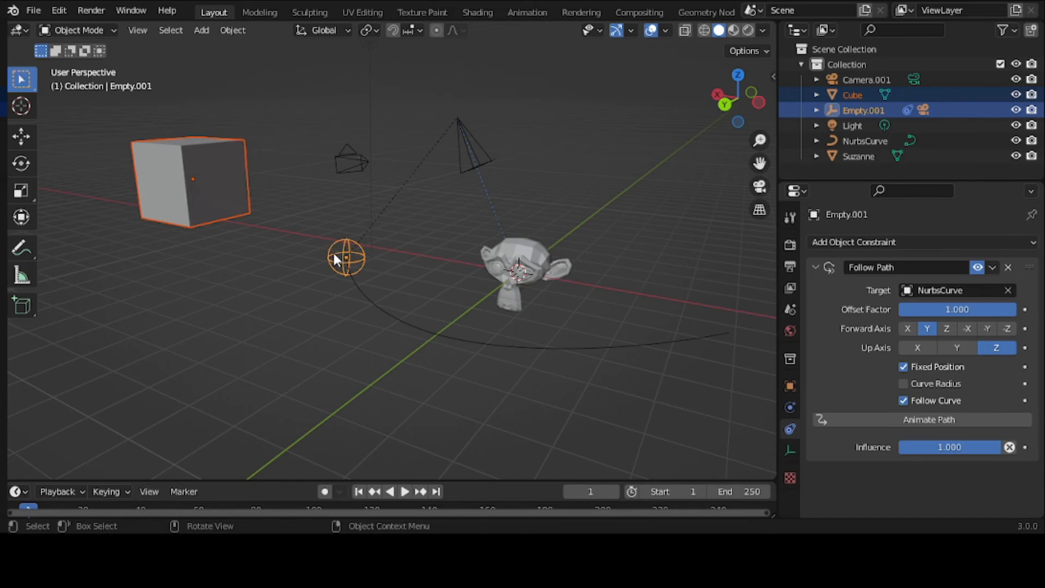
key("ctrl+p")
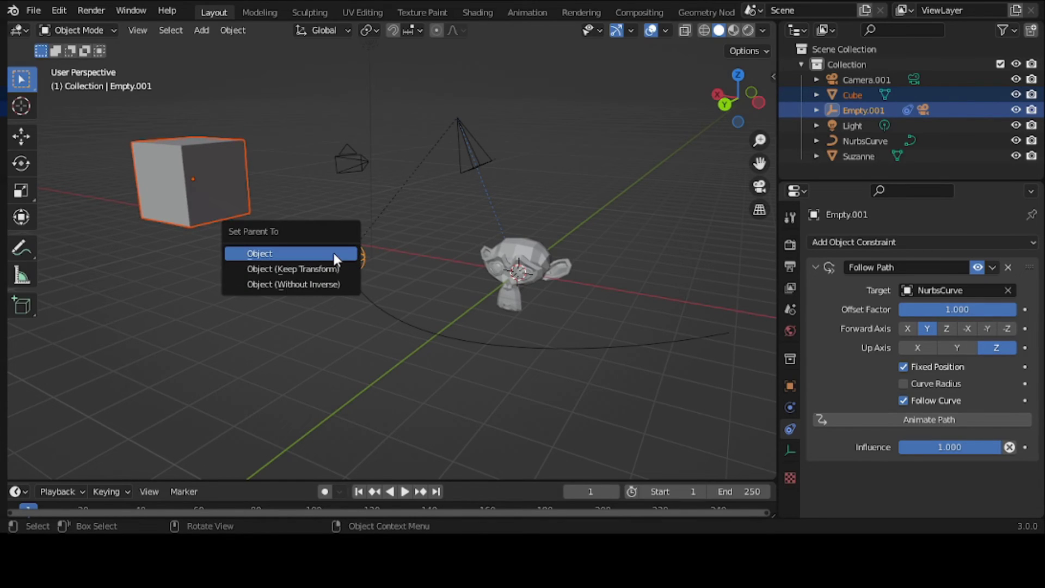
left_click(335, 256)
Step: Parent Camera.001 to Empty.001 as well, then select only the empty
left_click(354, 168)
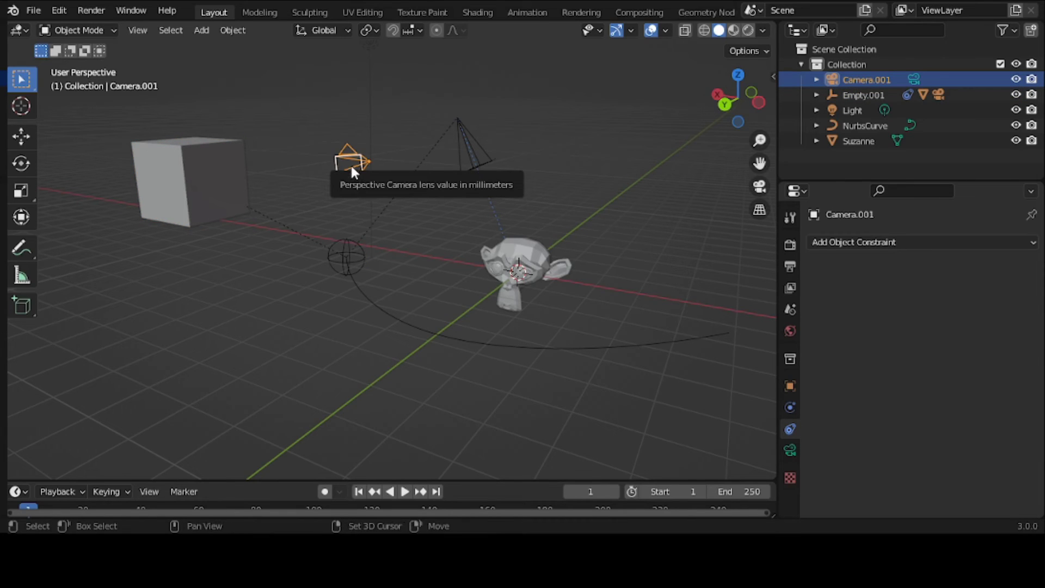
left_click(331, 260, "shift")
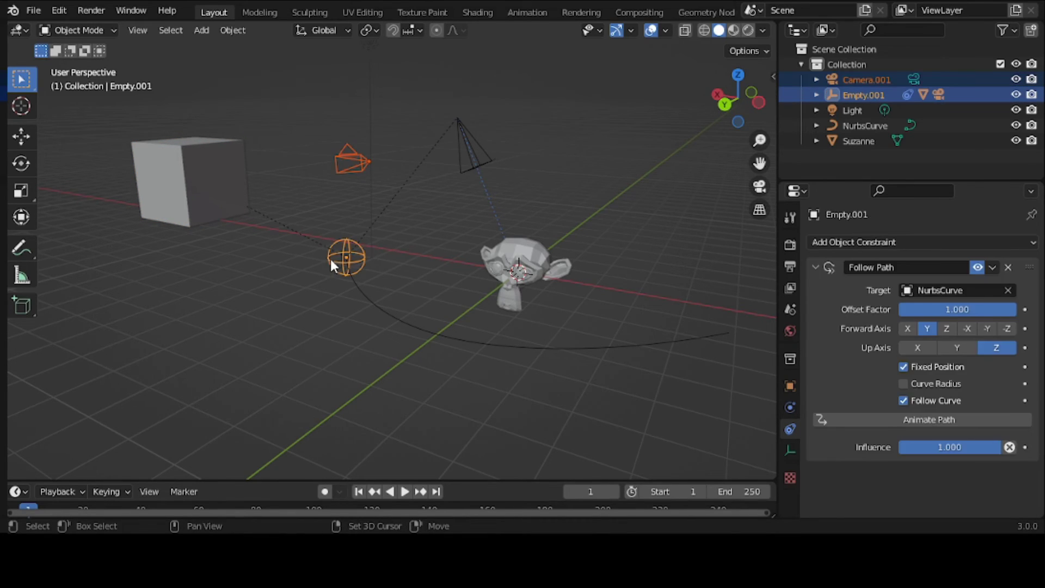
key("ctrl+p")
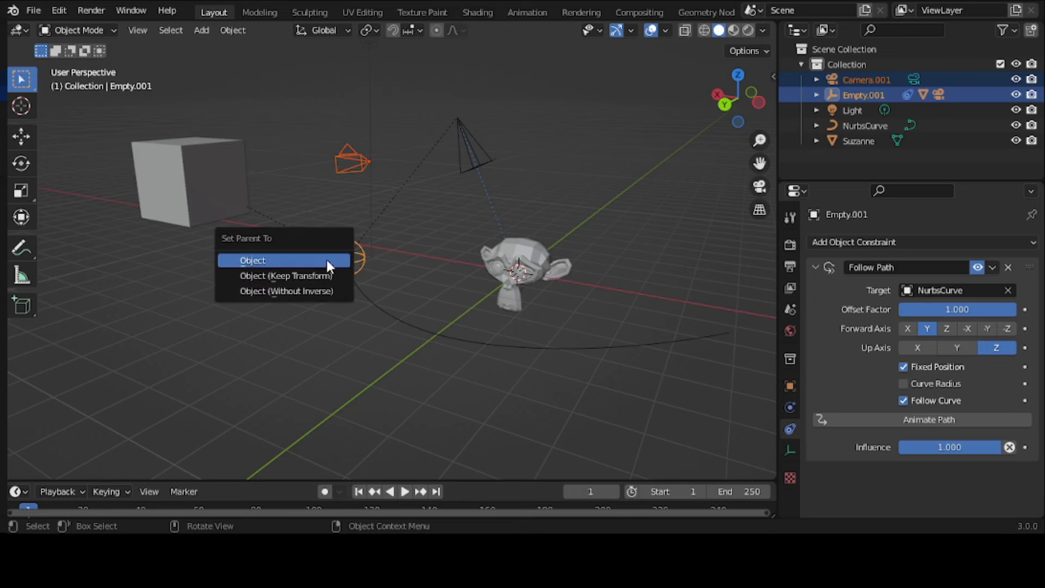
left_click(326, 260)
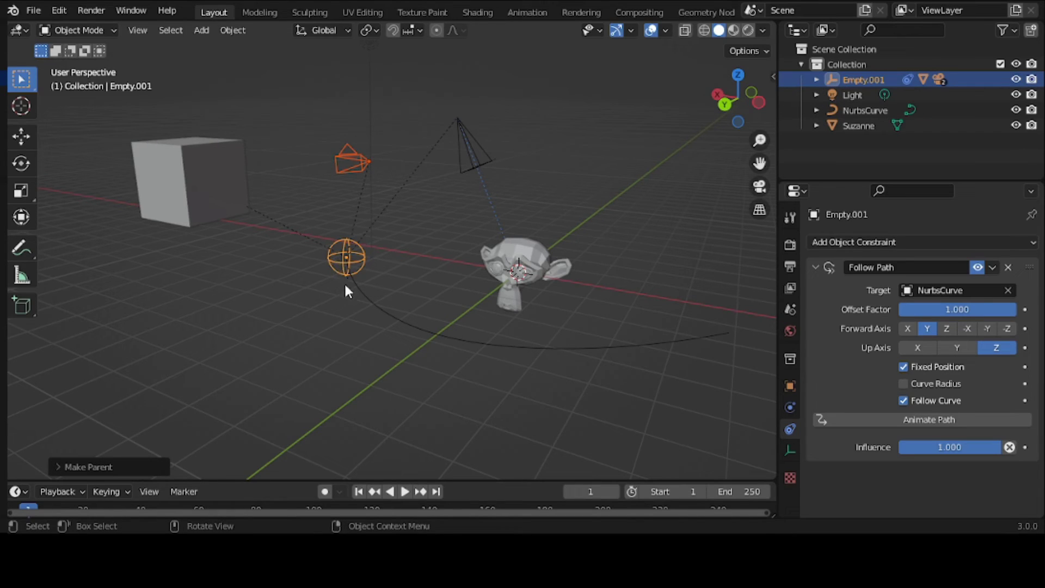
left_click(323, 308)
left_click(343, 262)
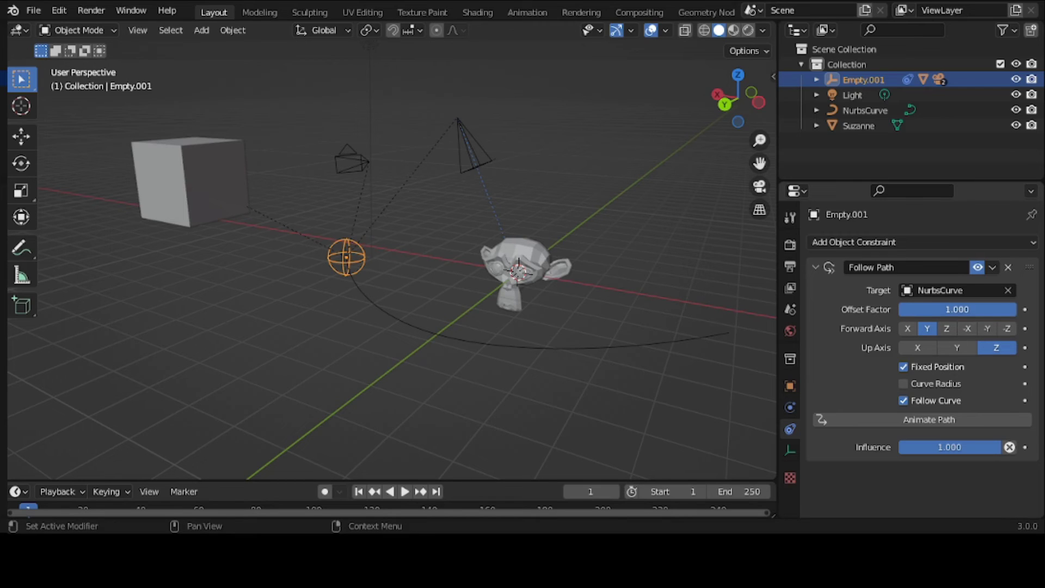
left_click_drag(956, 309, 992, 309)
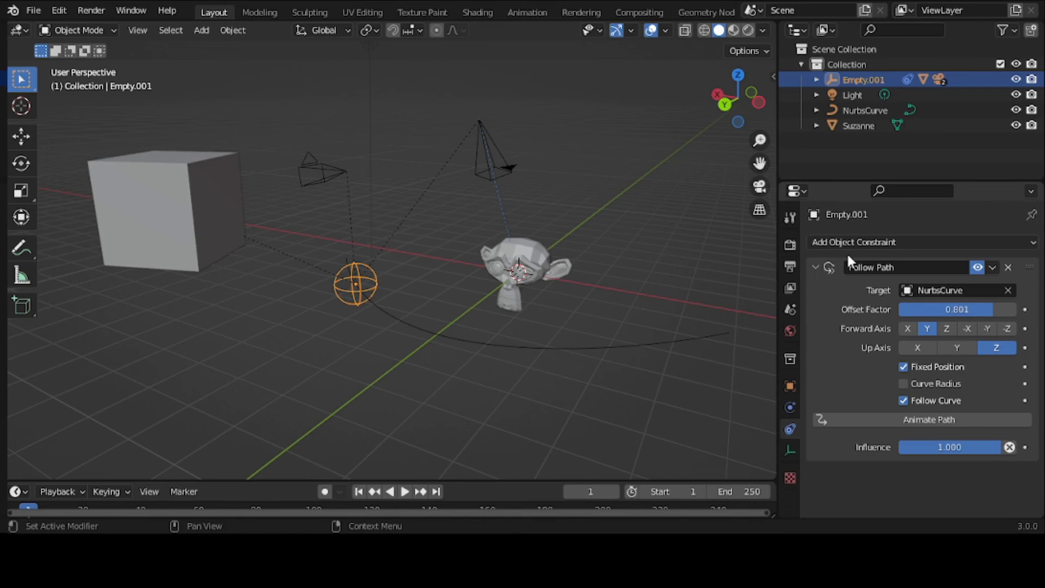
left_click(815, 267)
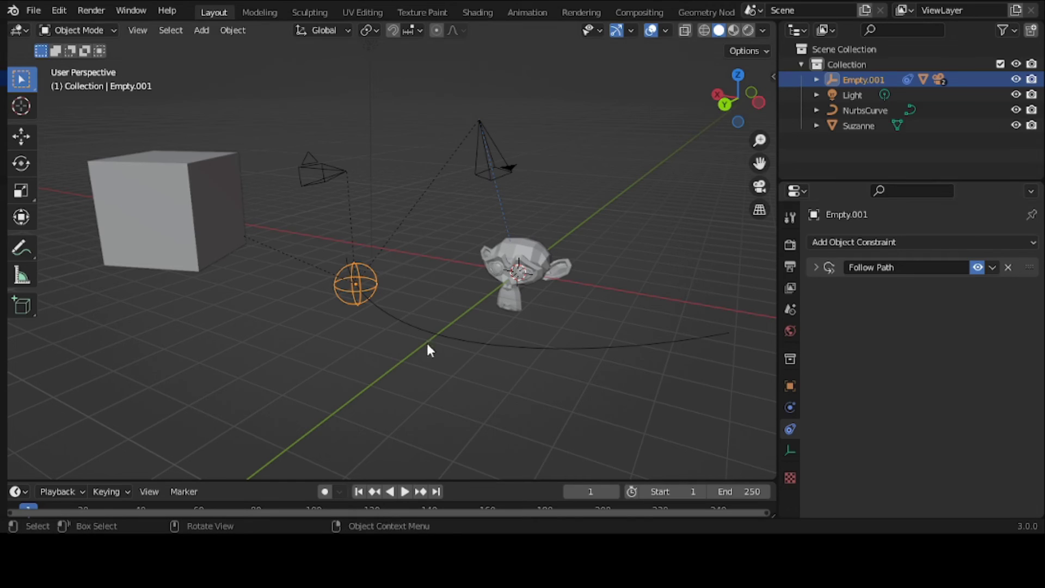
left_click(815, 268)
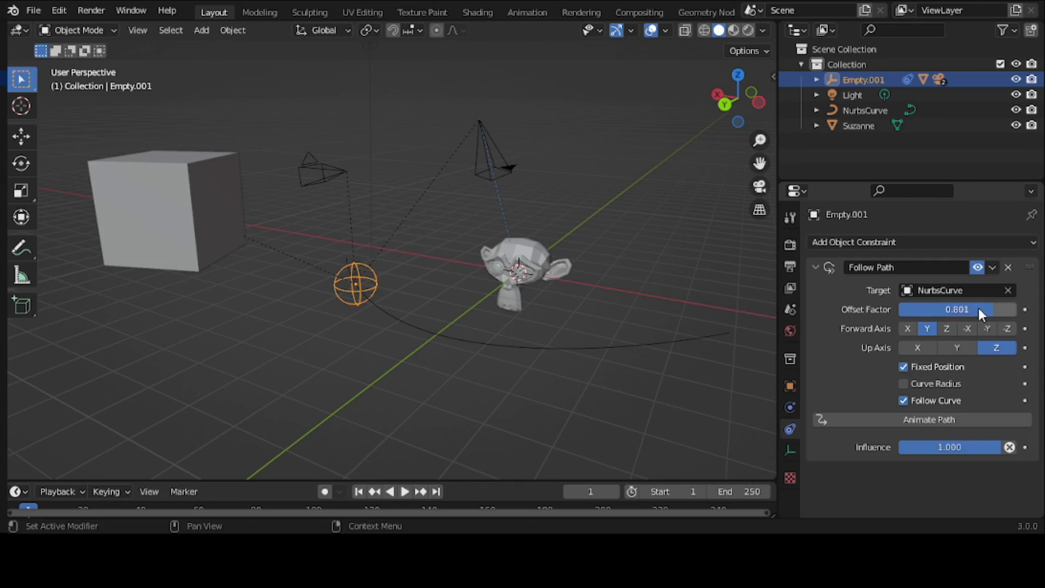
left_click_drag(980, 308, 1016, 309)
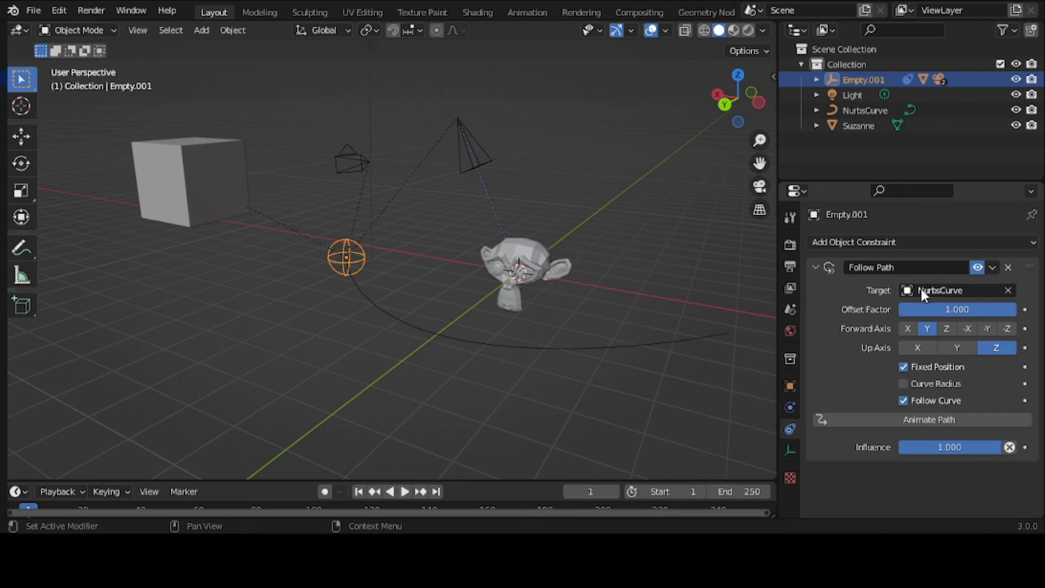